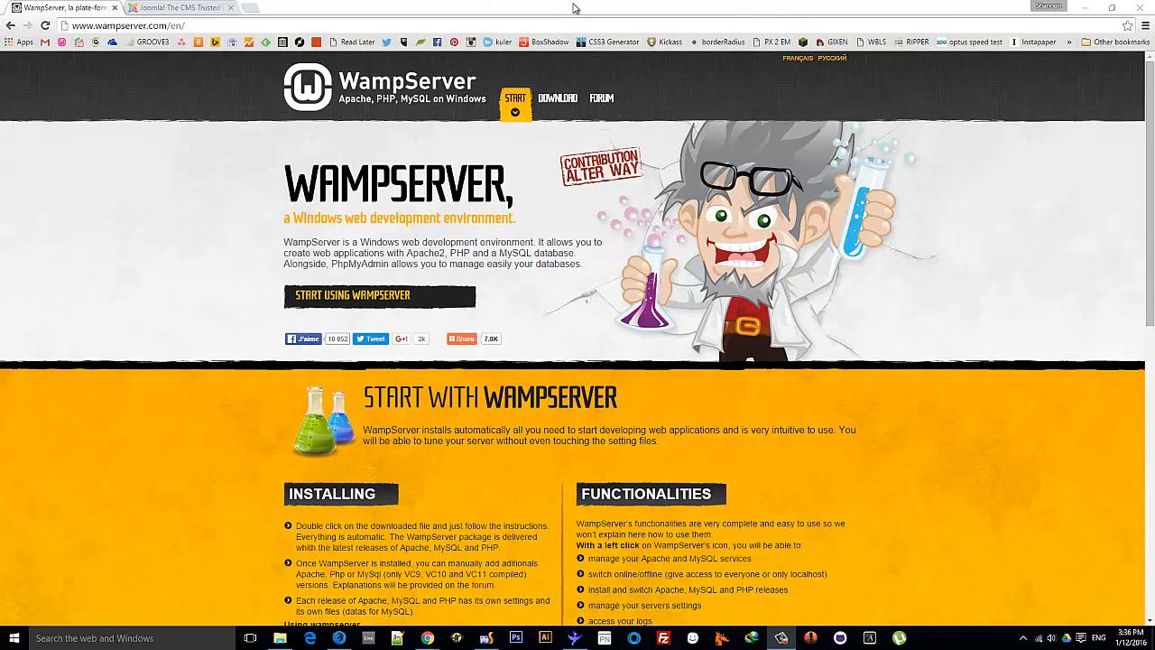
Start downloading WampServer 2.5 (32-bit, PHP 5.5) from wampserver.com without filling the form
left_click_drag(95, 25, 167, 25)
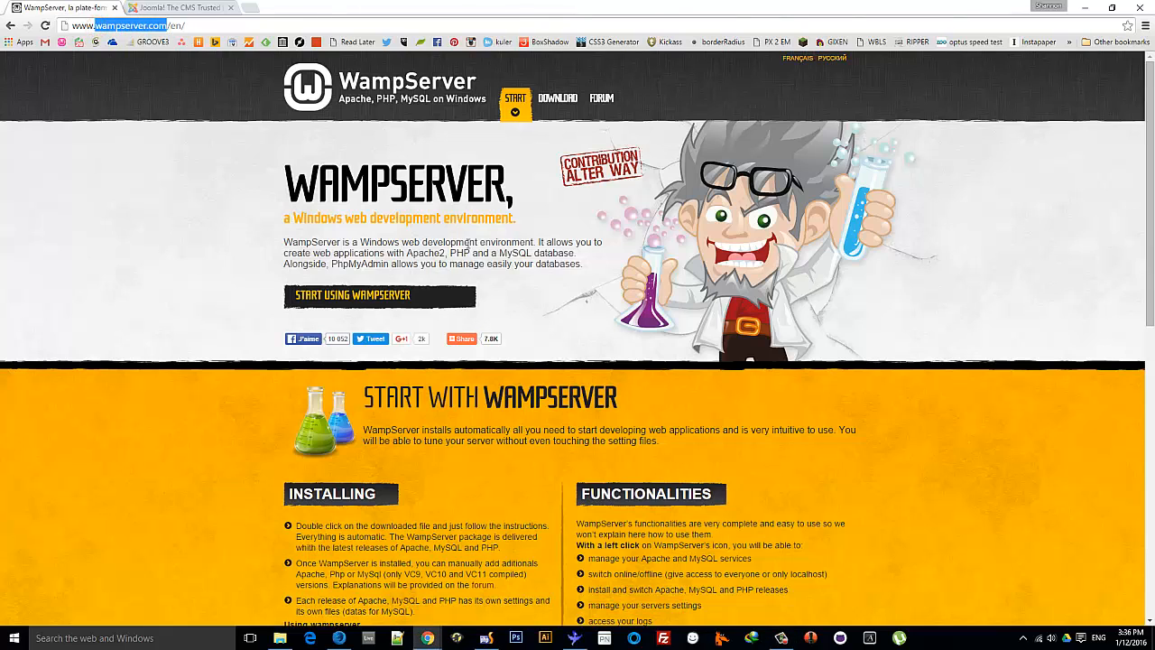
left_click(562, 96)
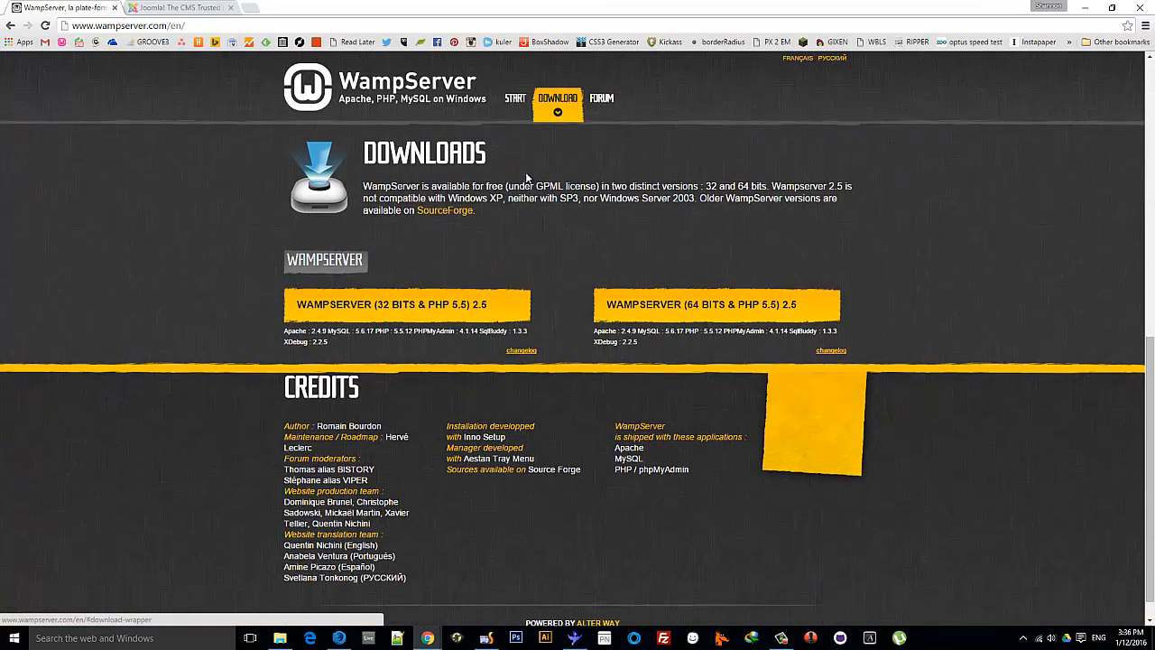
left_click(426, 303)
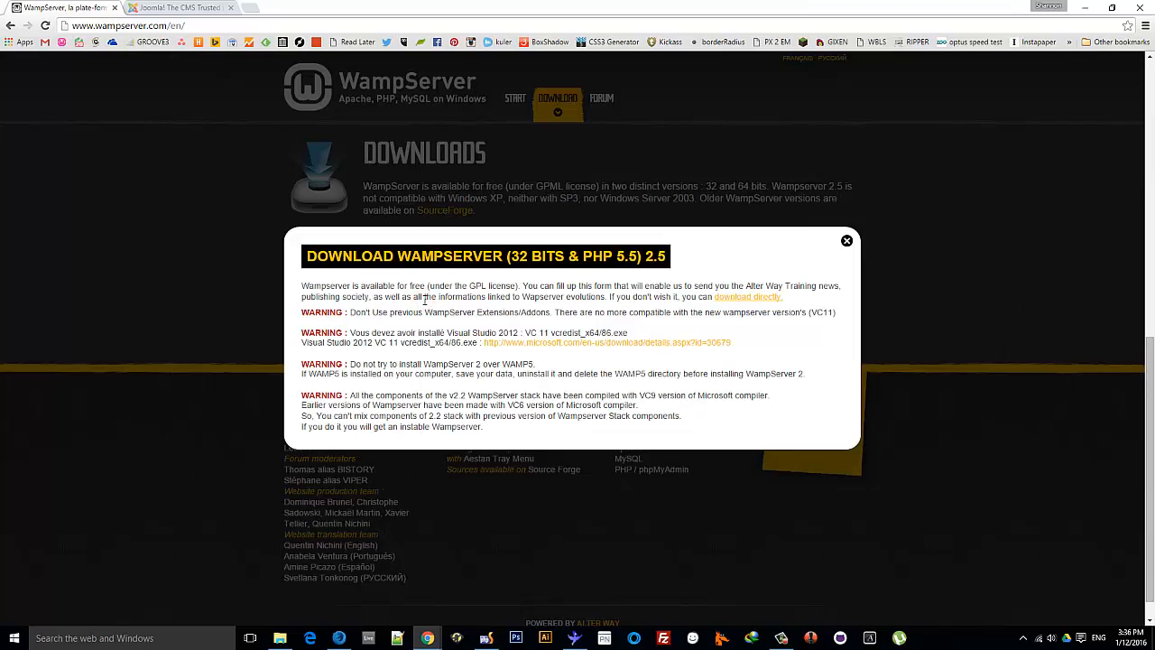
left_click(748, 299)
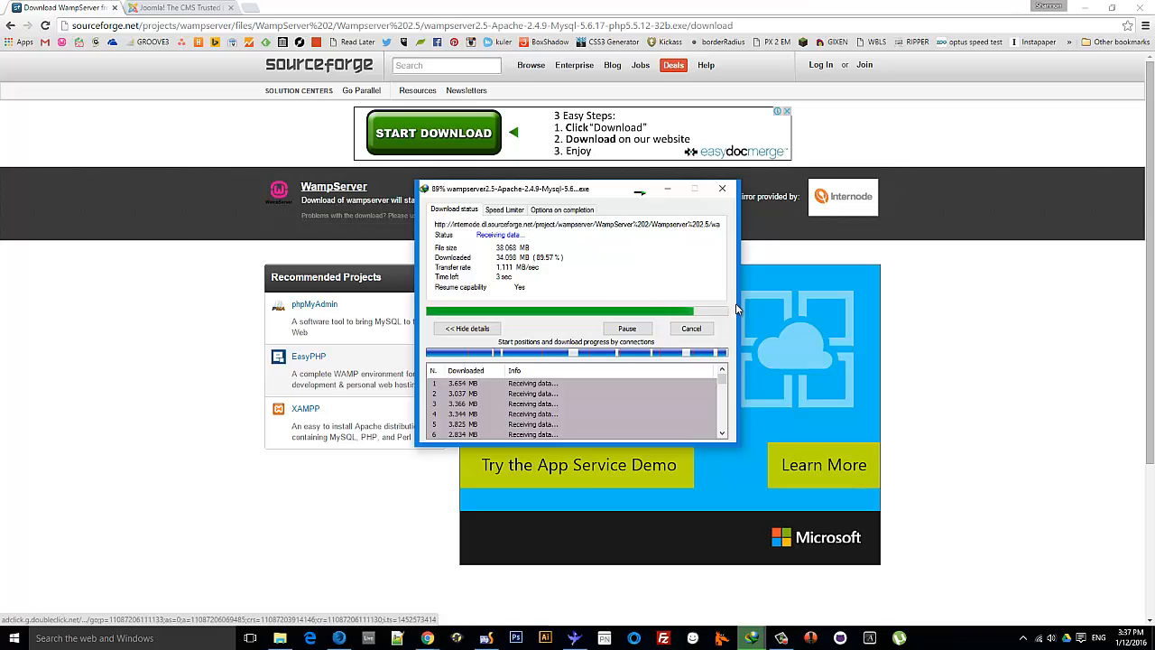
Close the download progress window once the WampServer installer has been fetched
left_click(693, 329)
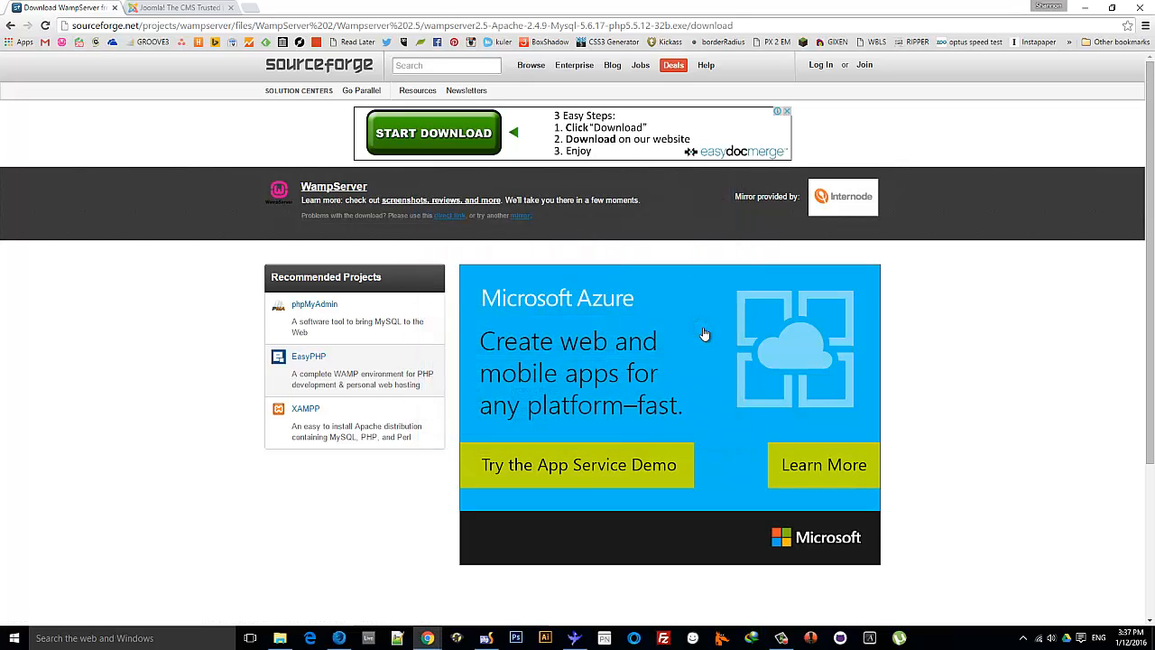
Launch File Explorer and show This PC's drives
left_click(14, 641)
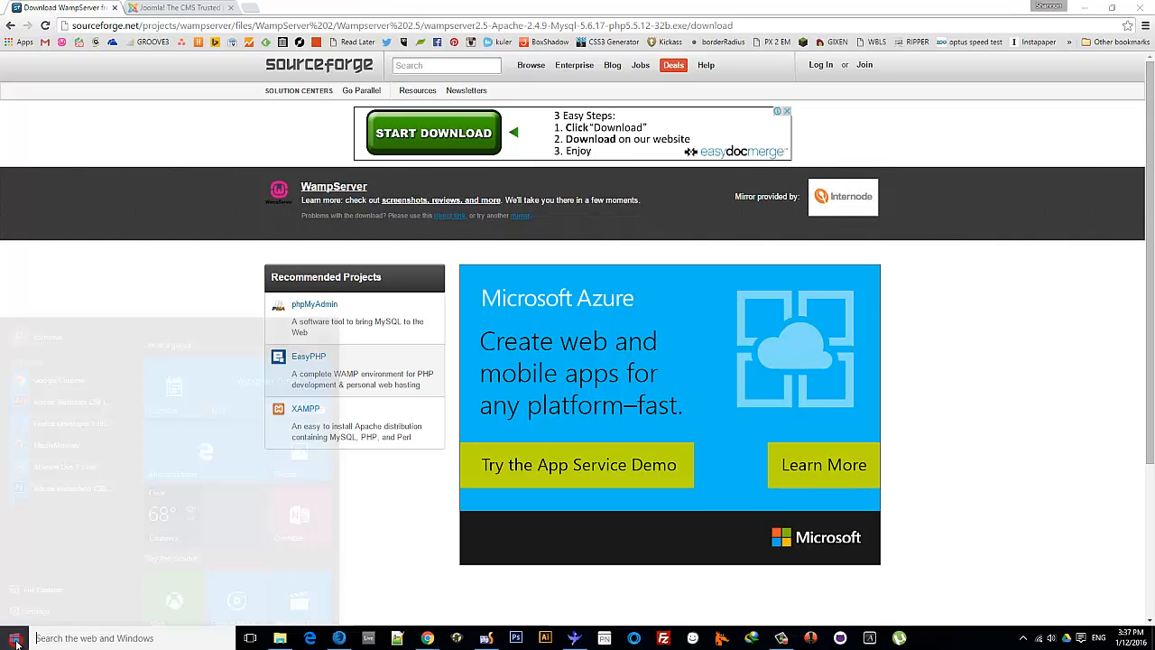
left_click(41, 548)
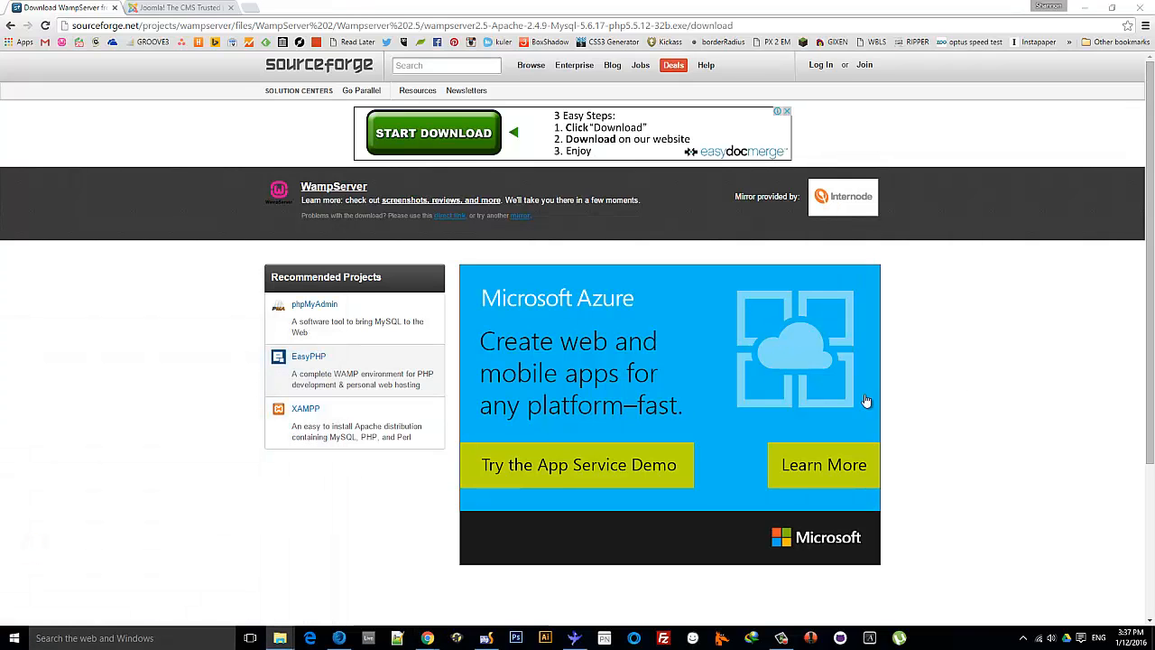
left_click_drag(1154, 143, 277, 69)
scroll(201, 356, "down", 2)
scroll(181, 388, "down", 2)
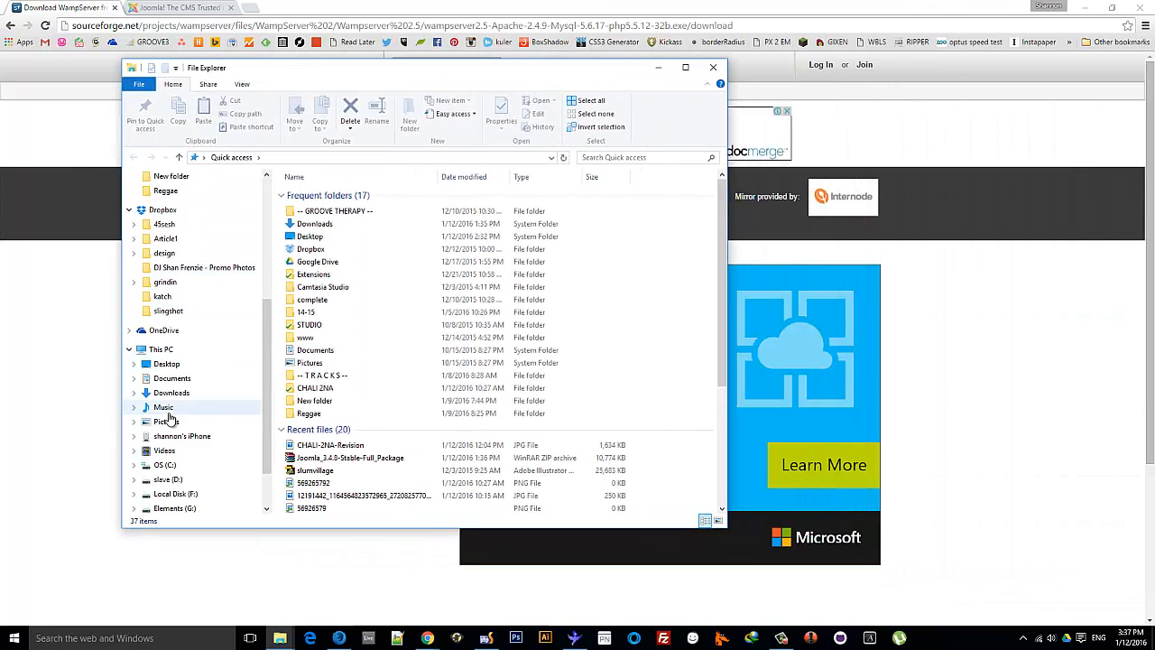
left_click(163, 349)
Open C:\wamp\www\test and move the Explorer window aside
double_click(499, 322)
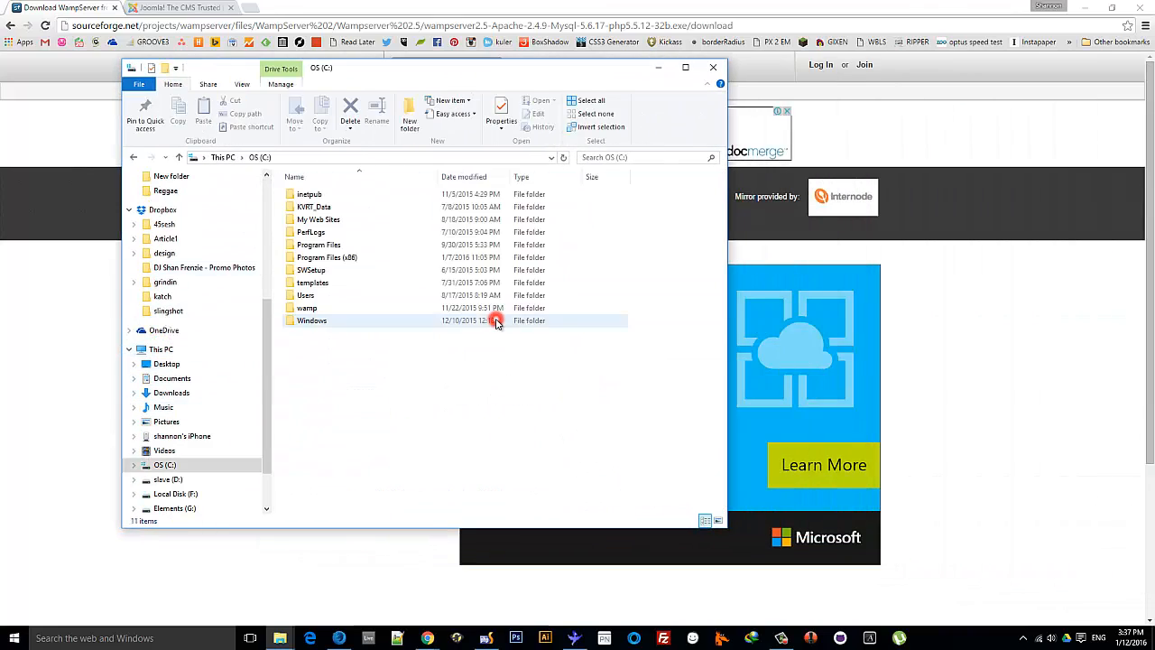
double_click(307, 308)
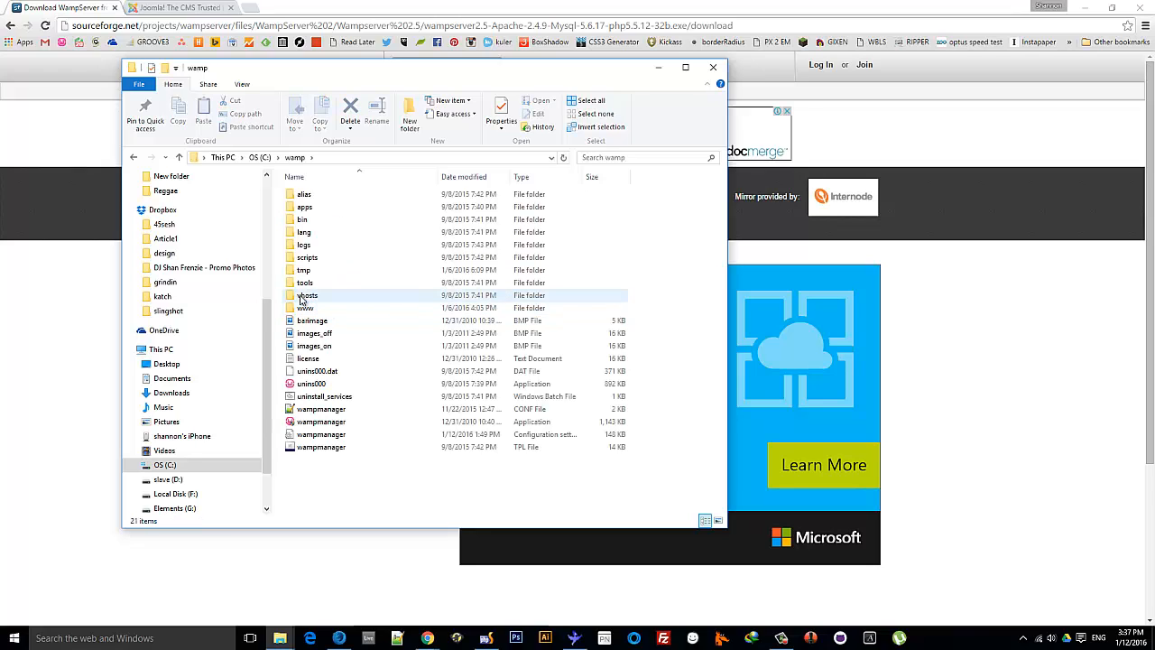
double_click(306, 308)
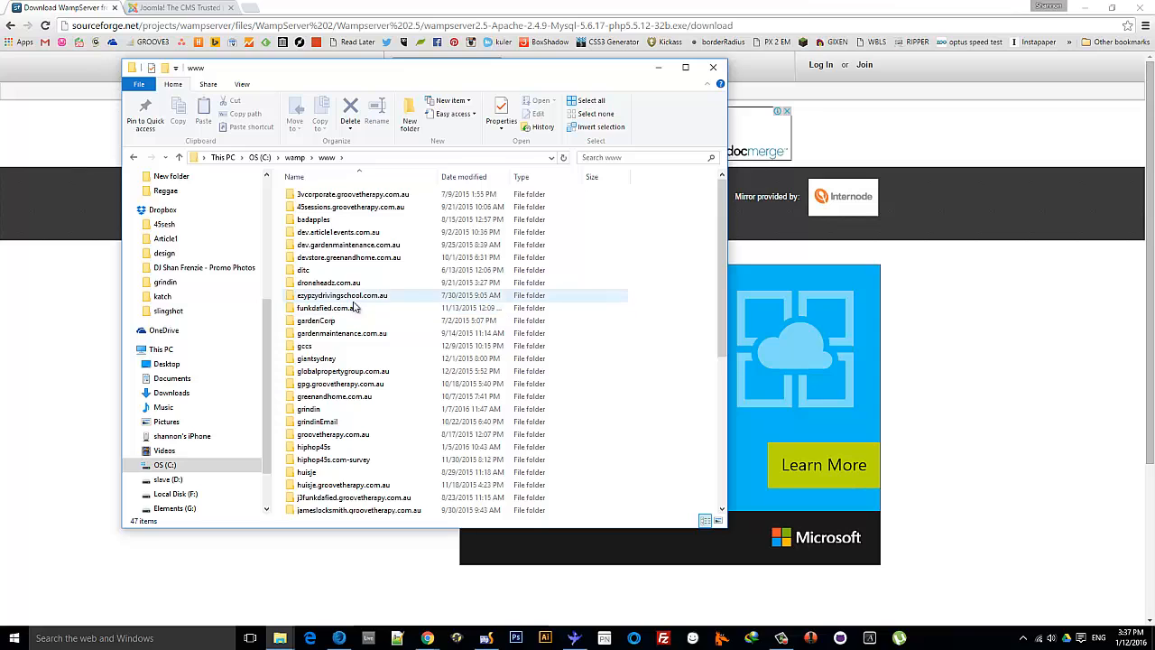
scroll(361, 320, "down", 8)
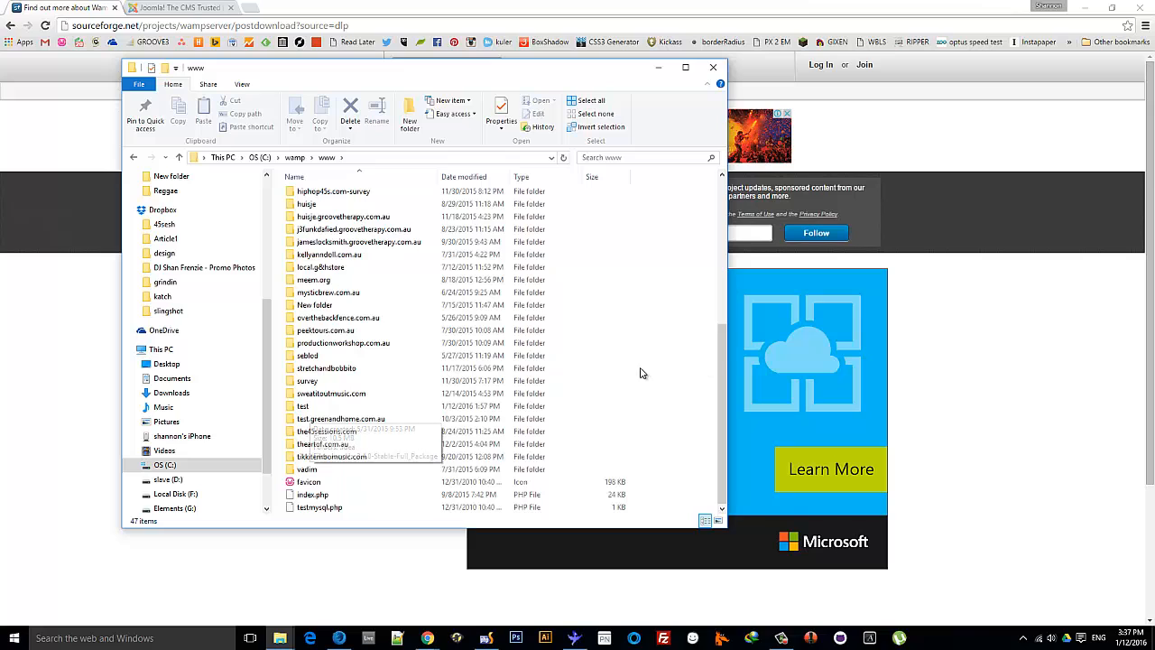
double_click(303, 407)
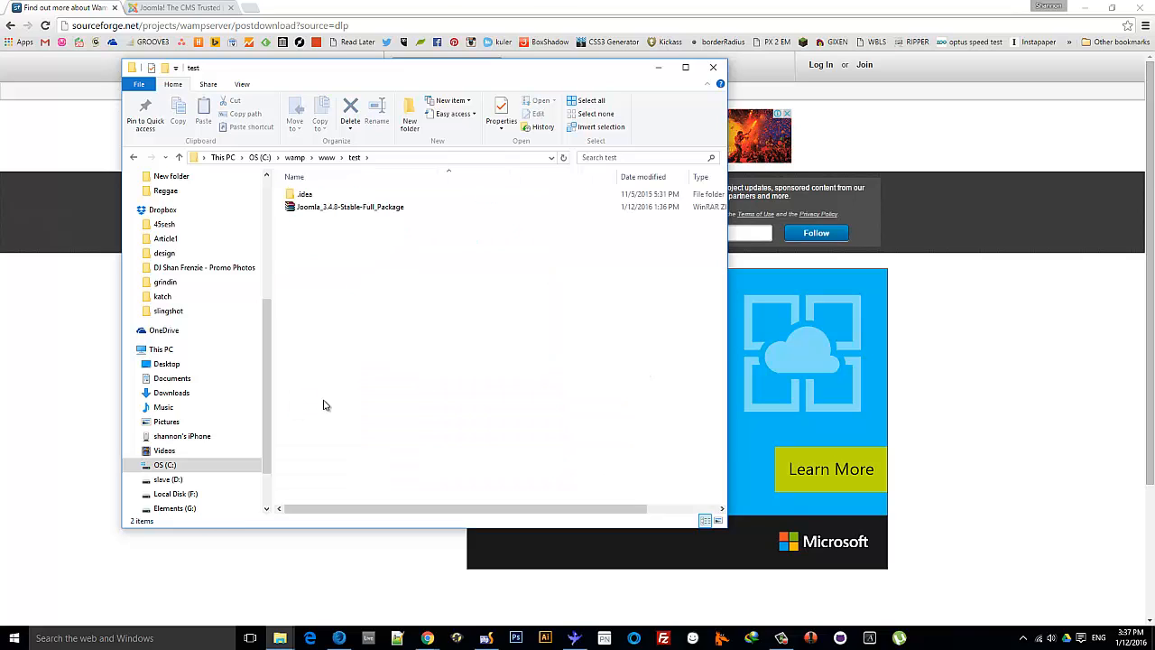
left_click_drag(294, 80, 1154, 90)
Go to Joomla.org's download page offering the Joomla 3.4.8 full package
left_click(178, 7)
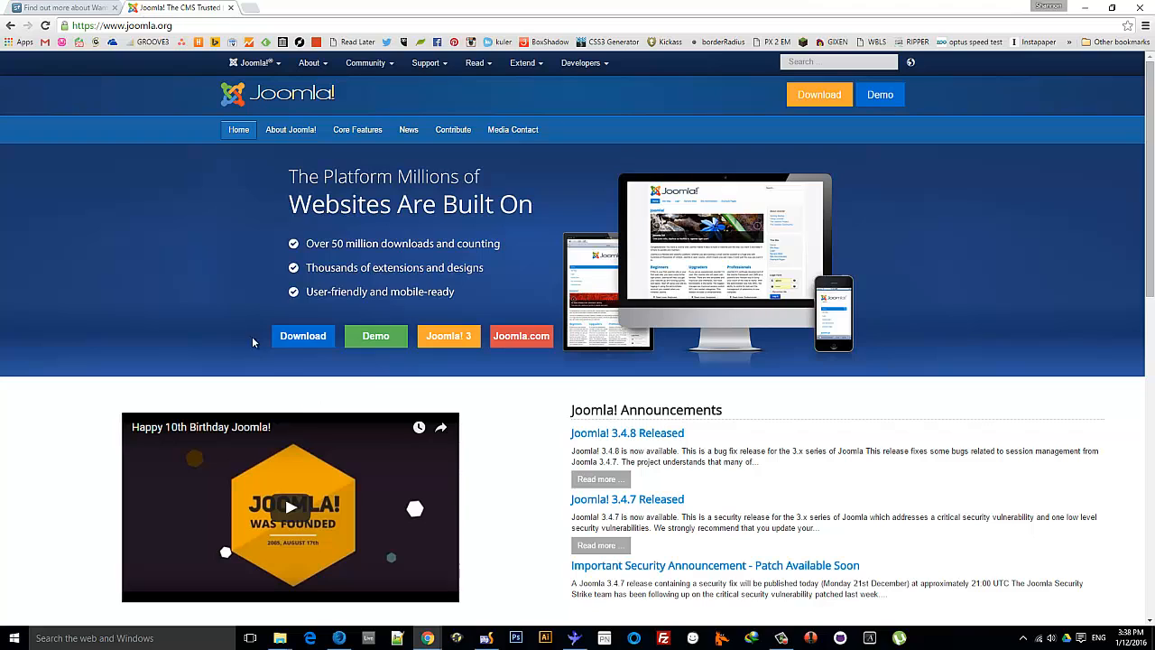
left_click(314, 336)
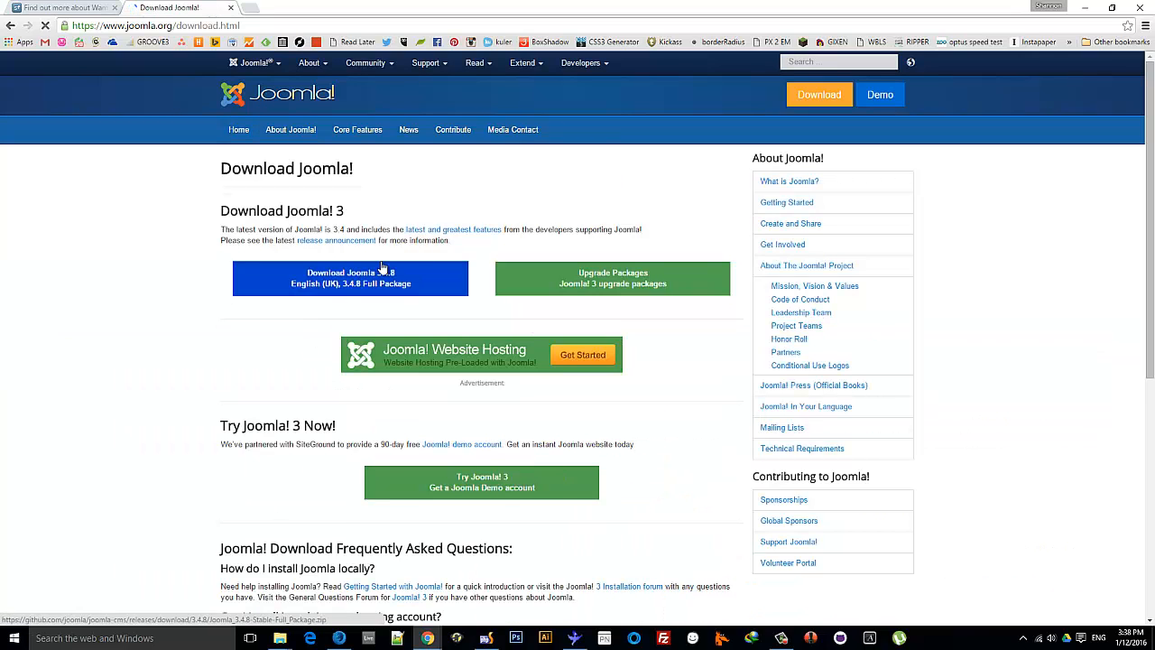
Extract the Joomla 3.4.8 zip into the test folder with Extract Here
key("alt+Tab")
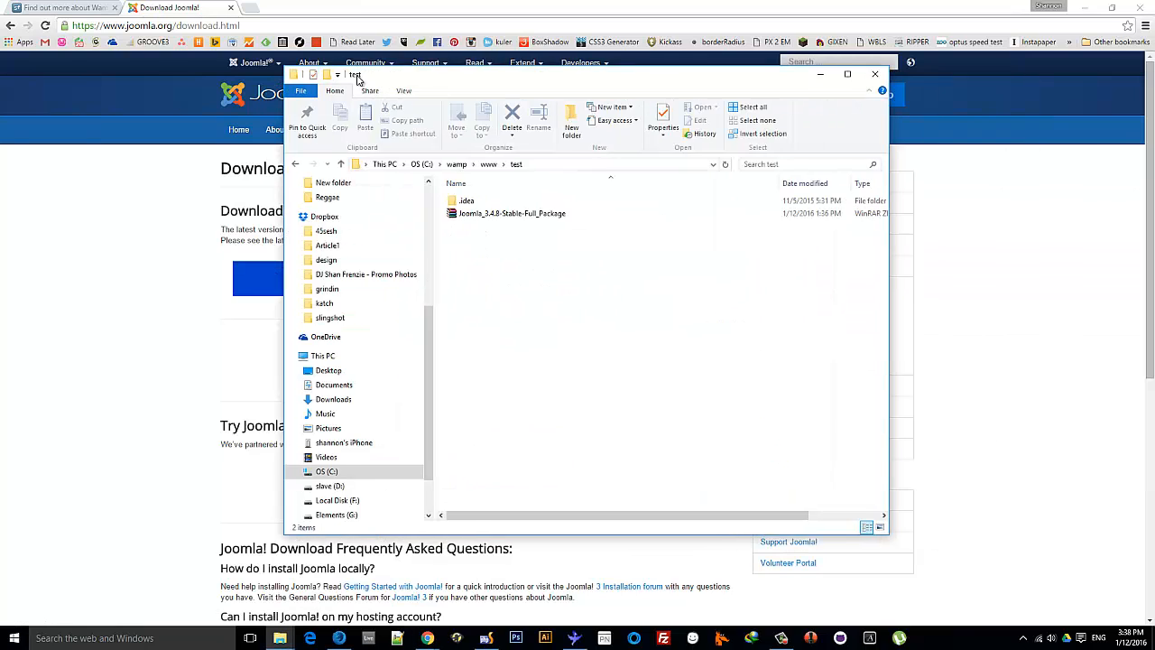
left_click_drag(357, 79, 195, 89)
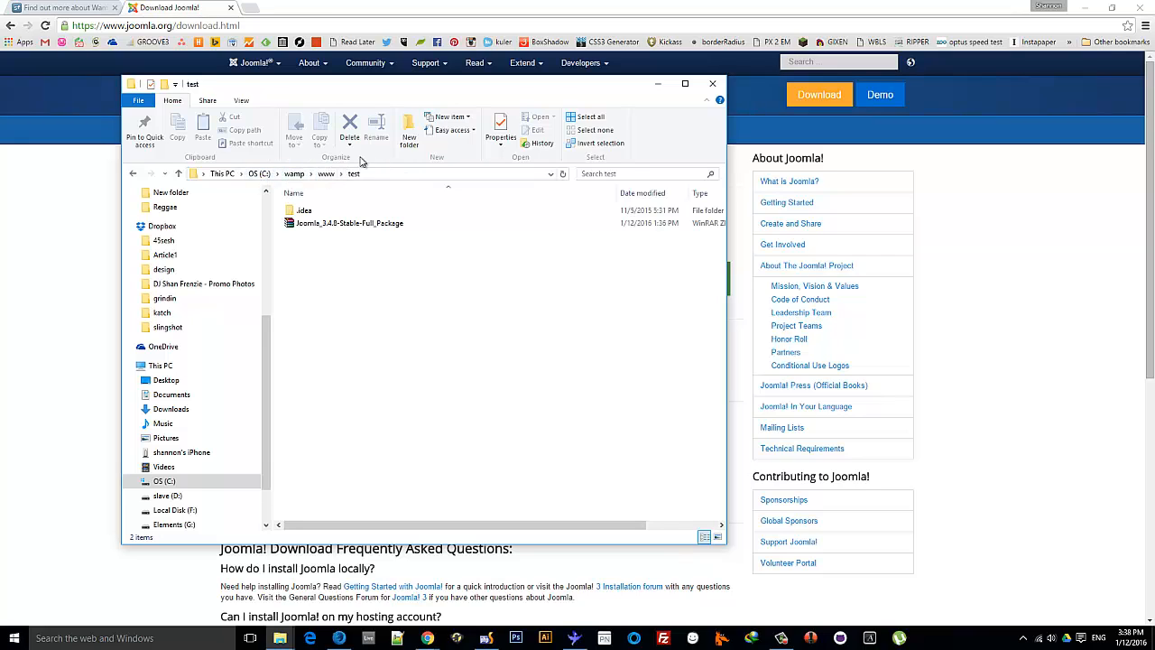
right_click(341, 224)
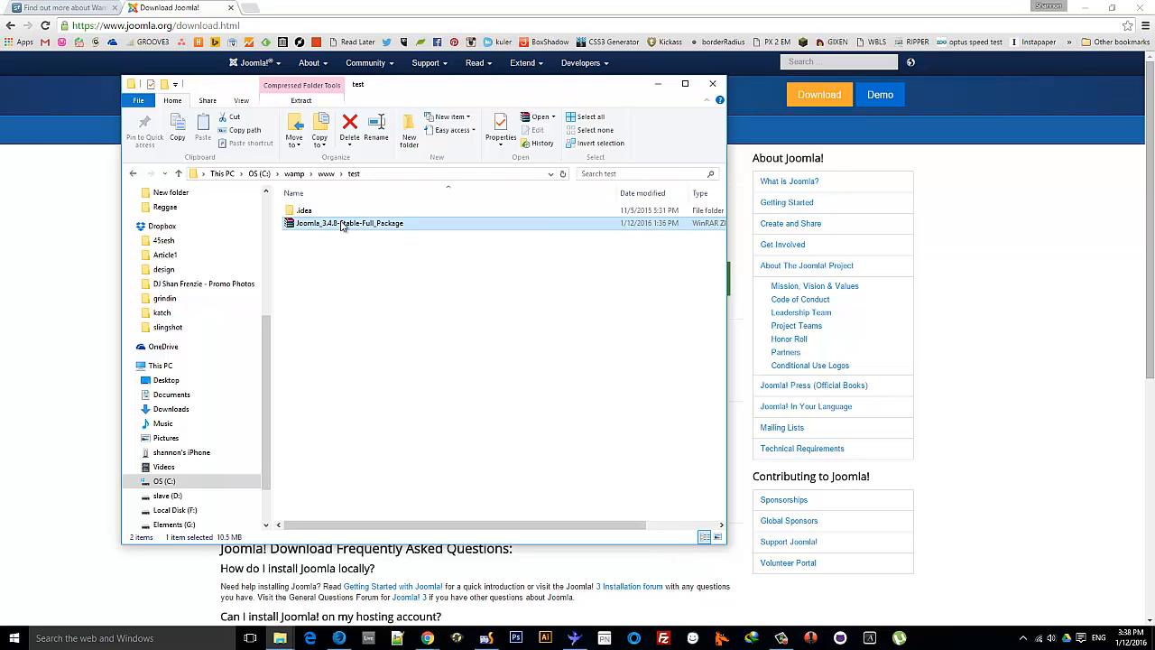
left_click(390, 271)
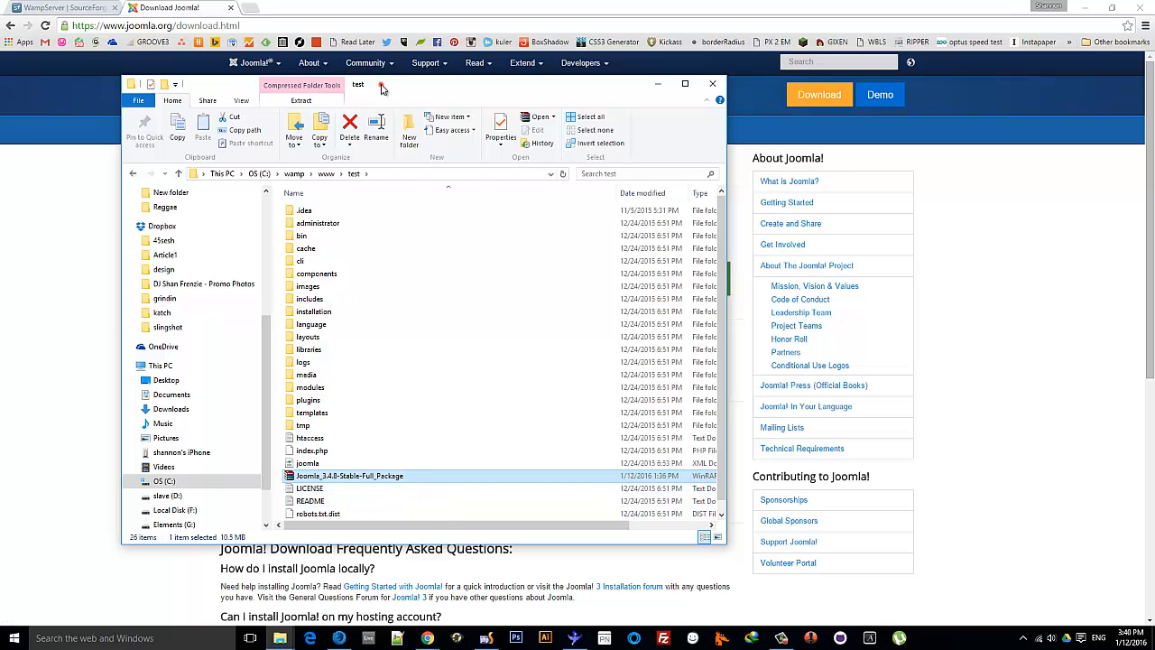
left_click_drag(379, 85, 1154, 91)
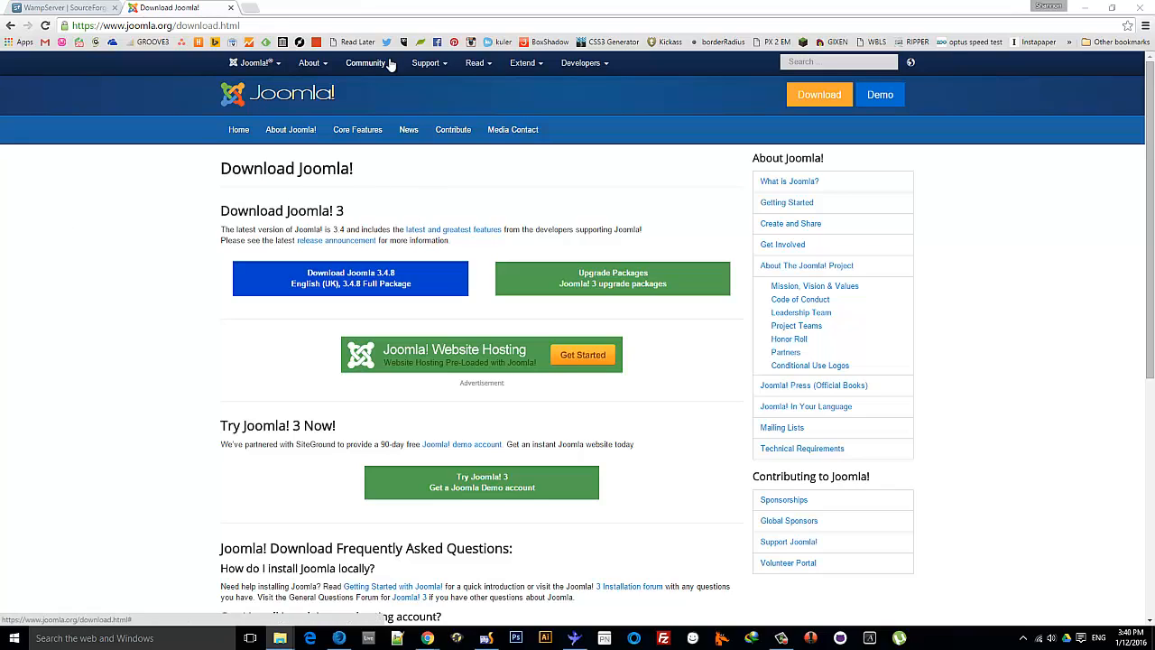
Load the WampServer localhost homepage in the browser
left_click(251, 24)
type("local")
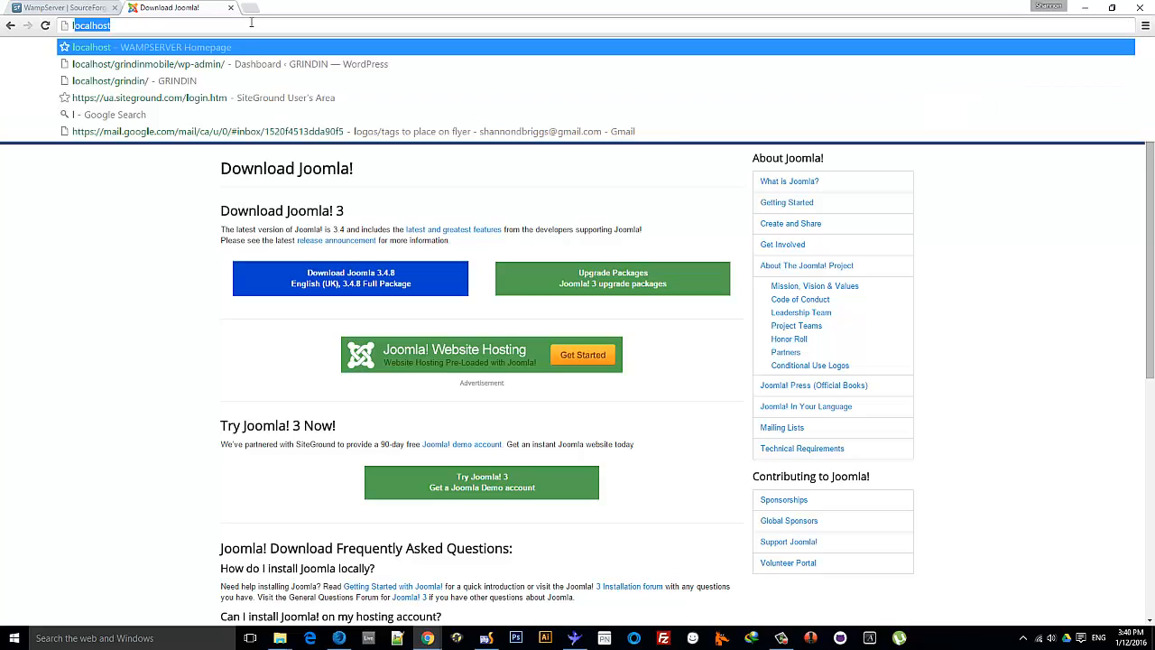
type("host")
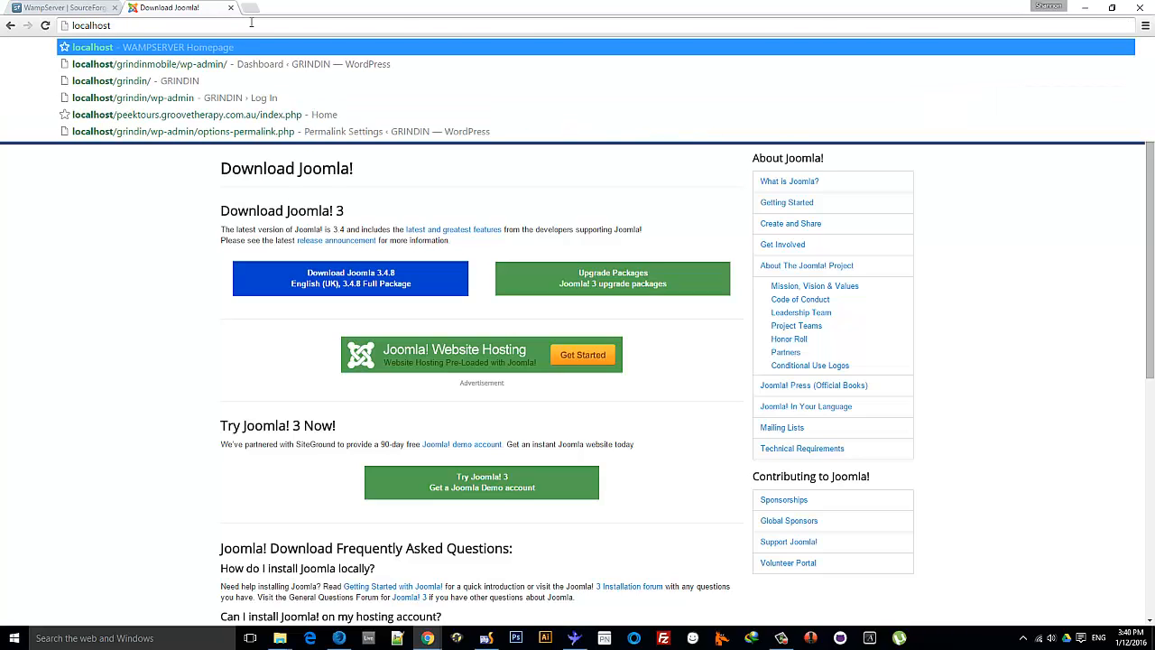
key("Return")
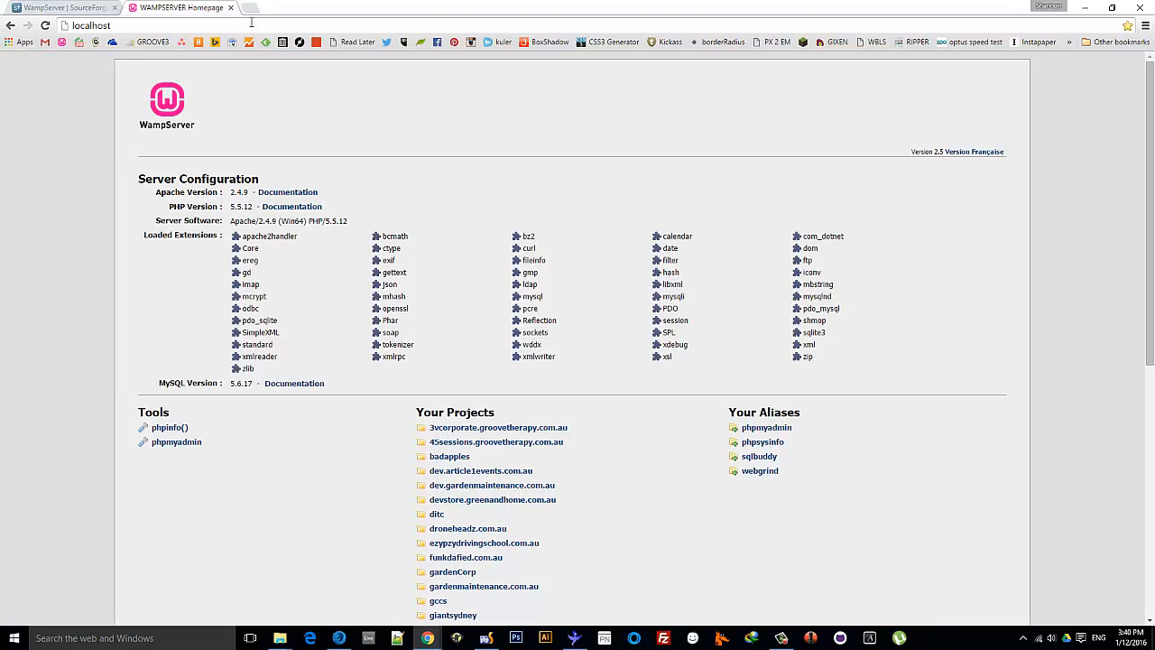
scroll(283, 87, "down", 1)
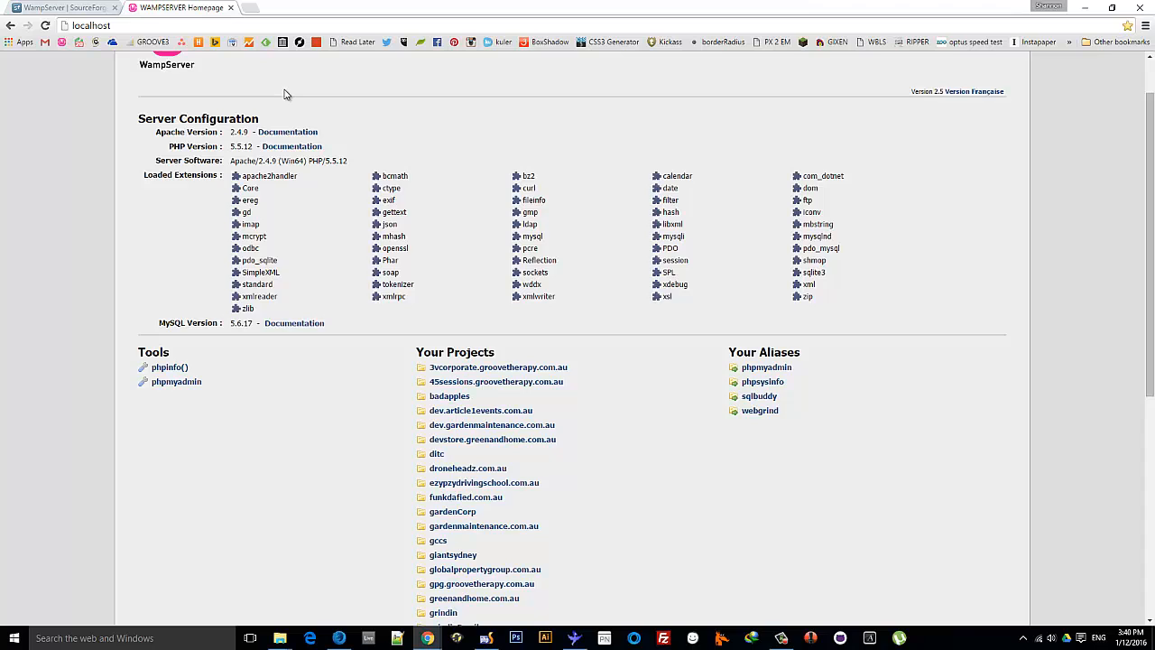
scroll(284, 94, "down", 4)
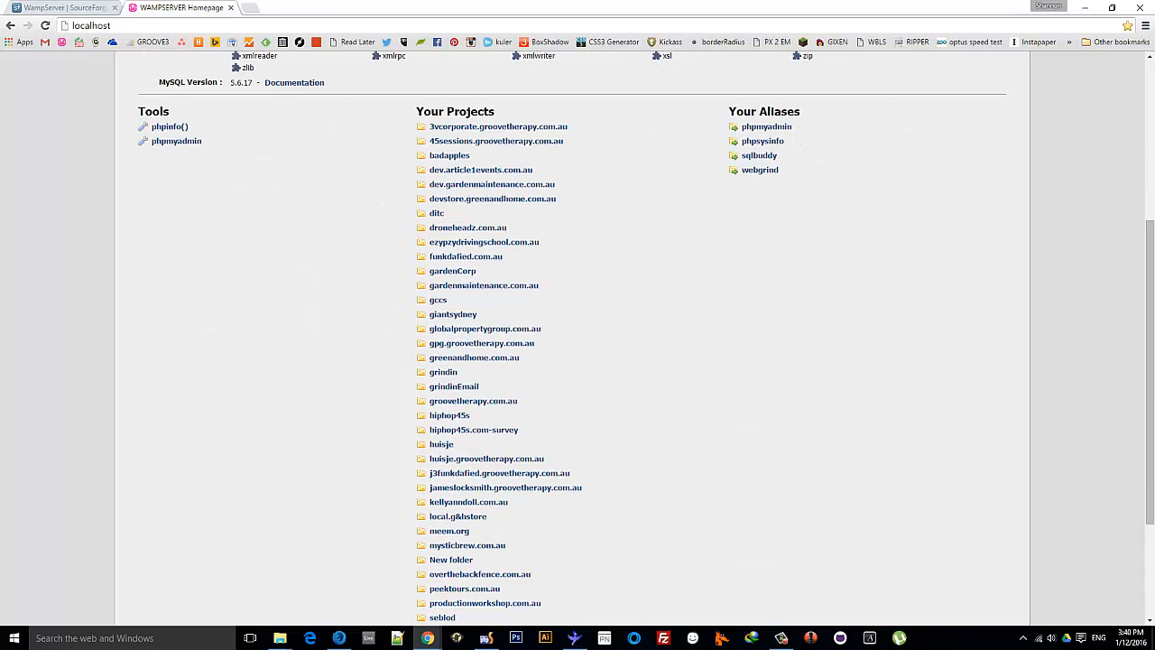
left_click_drag(1154, 113, 433, 84)
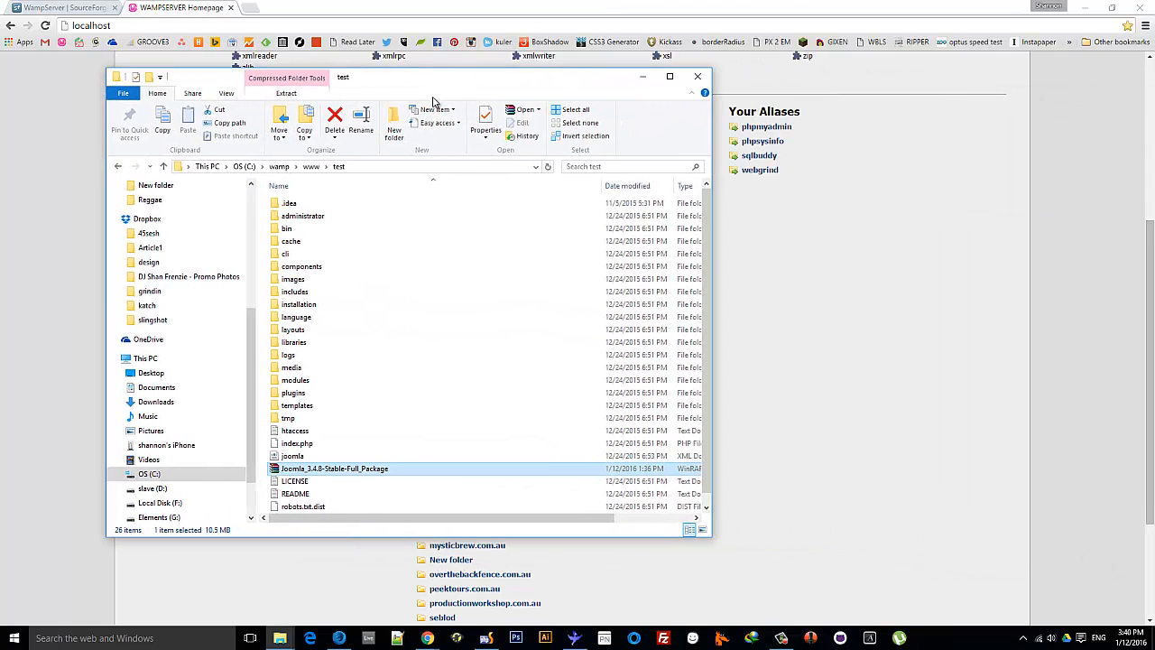
left_click(311, 168)
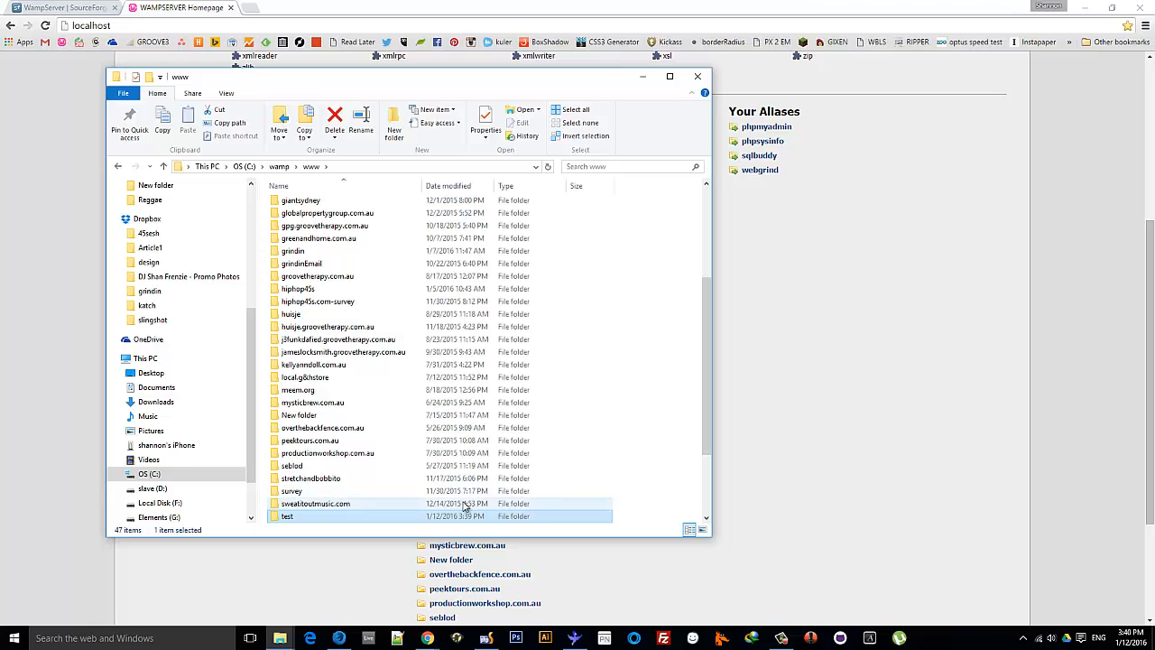
left_click_drag(706, 390, 709, 463)
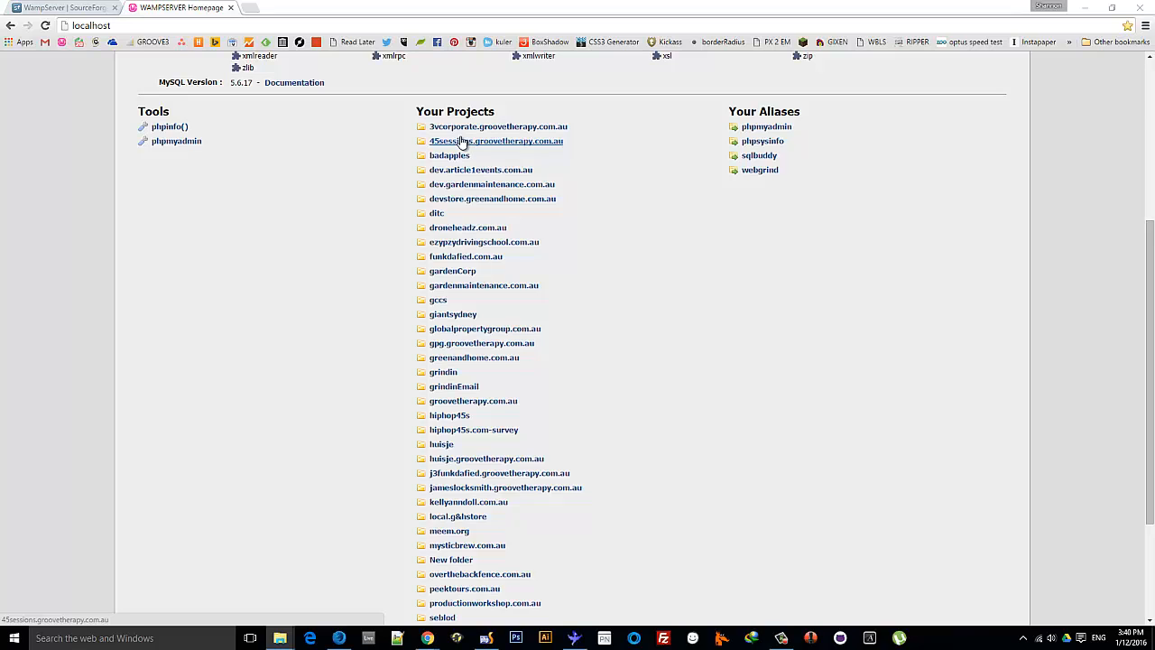
scroll(501, 185, "down", 3)
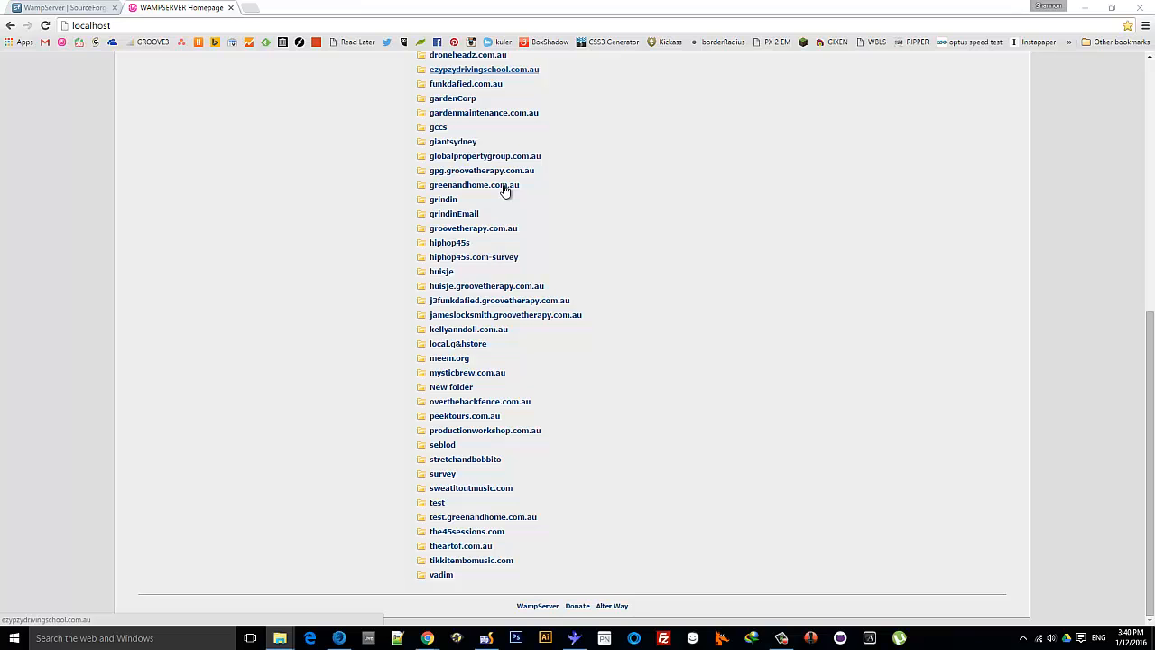
left_click_drag(1154, 87, 289, 88)
scroll(325, 388, "down", 7)
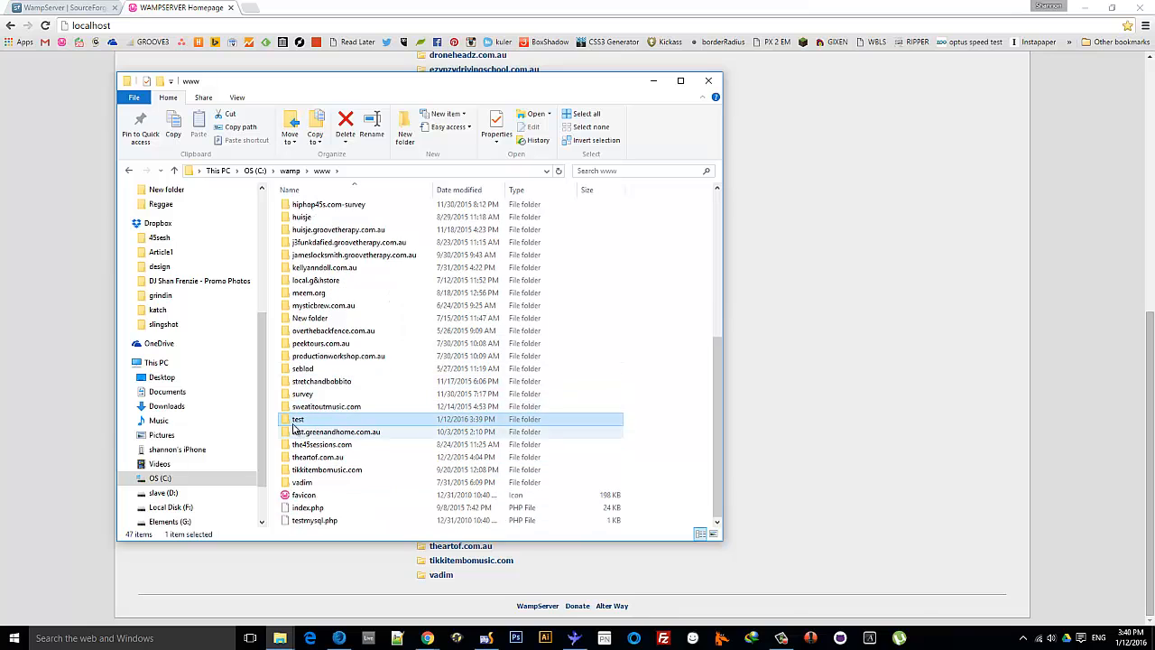
double_click(302, 419)
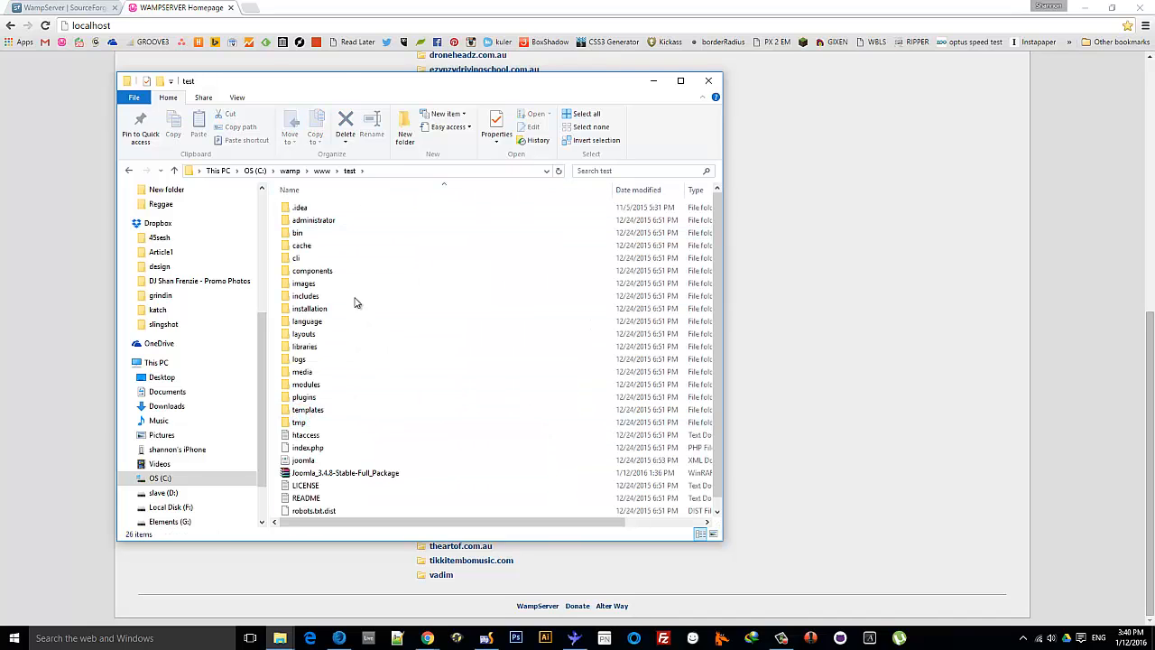
left_click_drag(252, 90, 1154, 90)
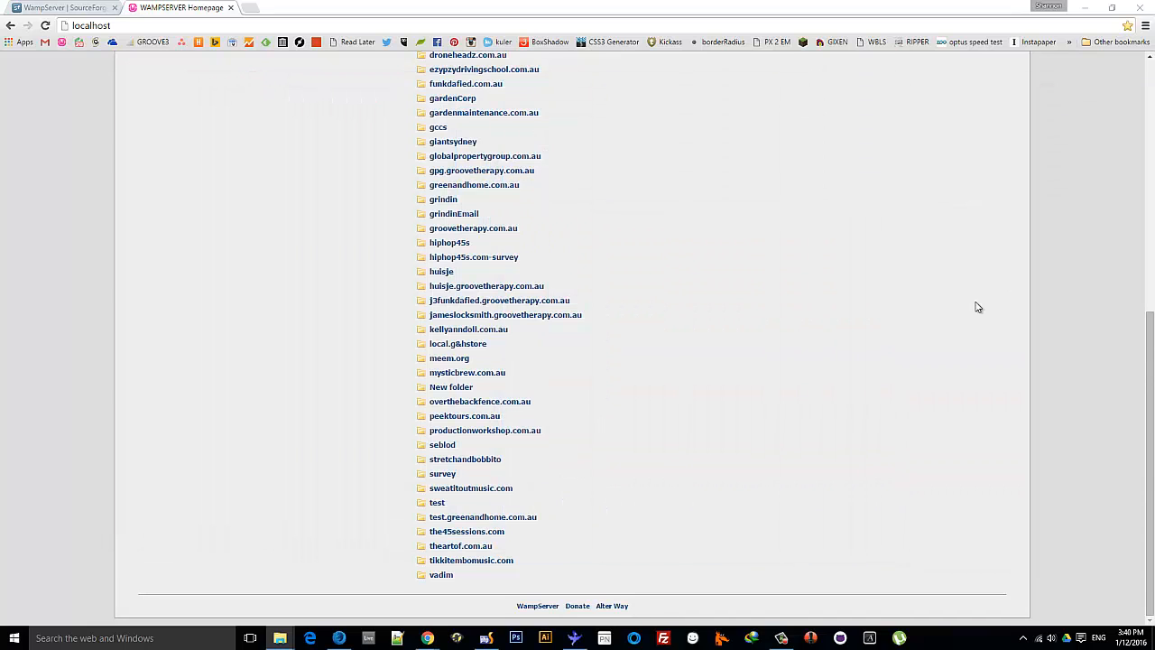
left_click(437, 503)
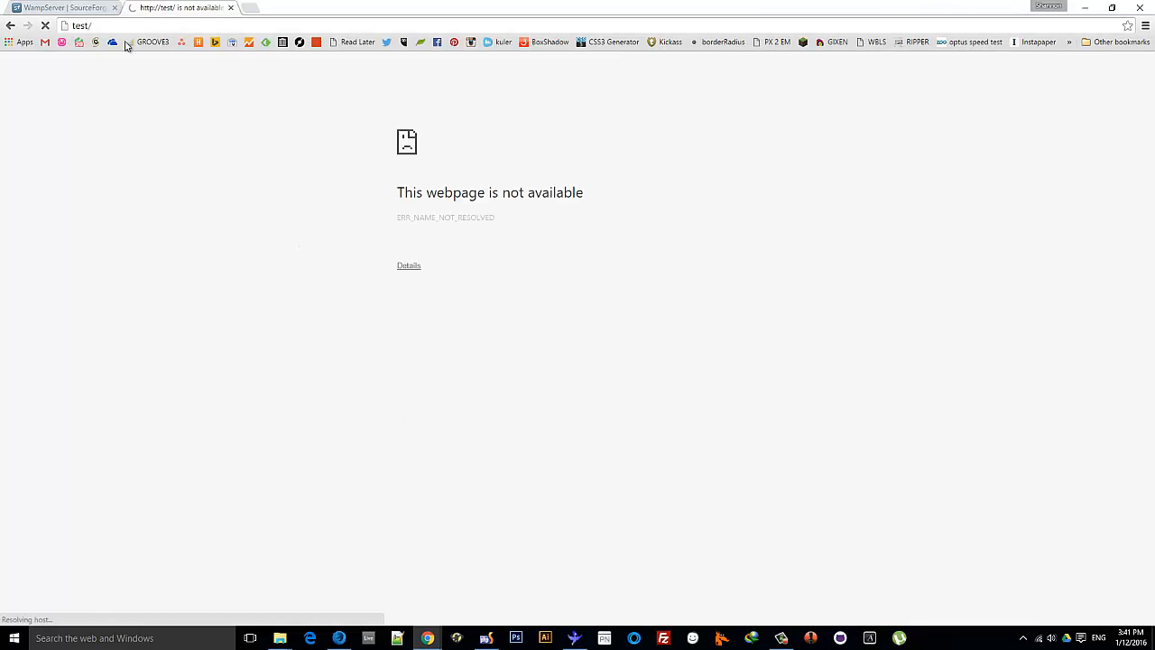
Correct the address to localhost/test/ to reach the Joomla installer's Main Configuration
left_click(76, 25)
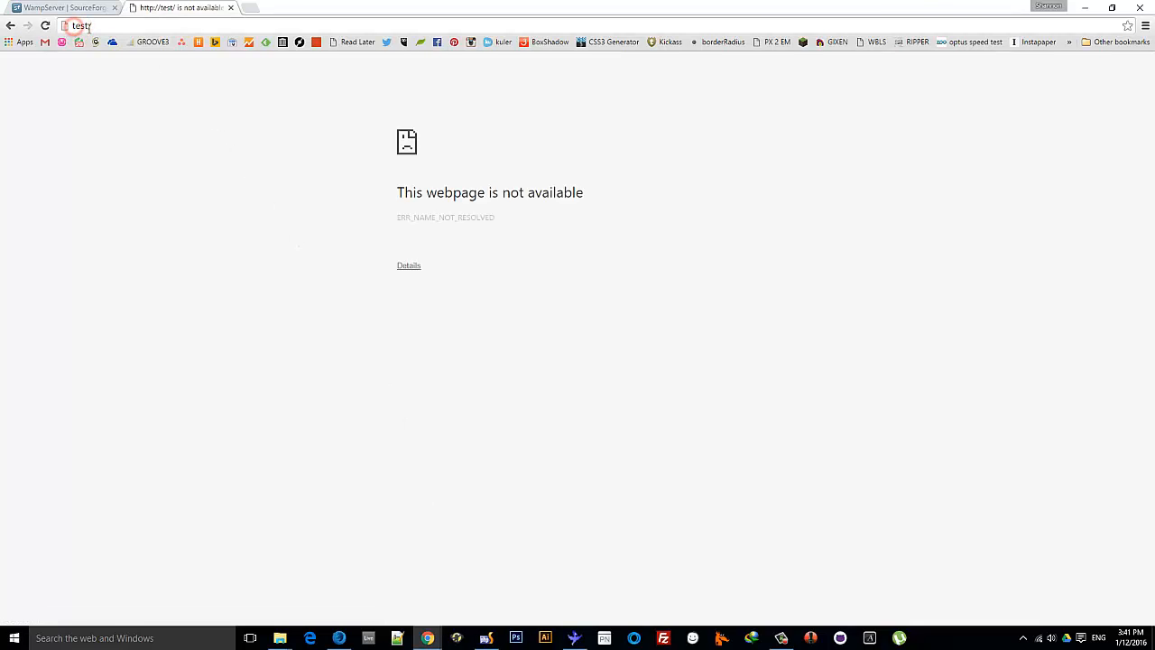
type("localhost/")
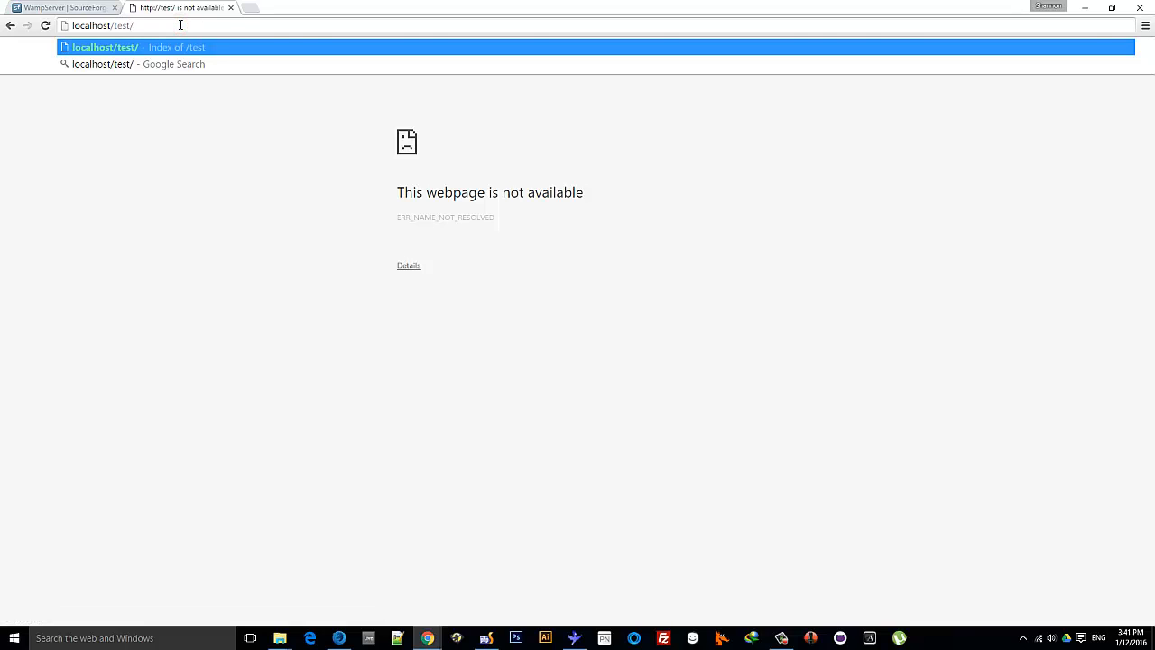
key("Return")
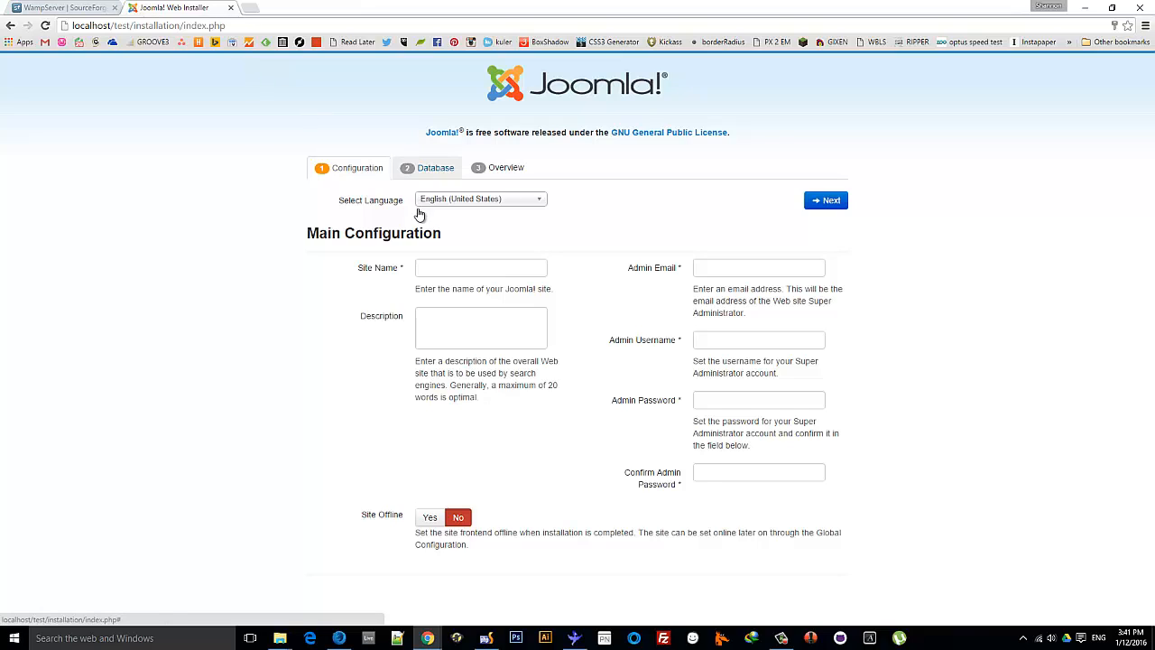
Enter Site Name 'test' and the administrator's e-mail address
left_click(438, 266)
type("t")
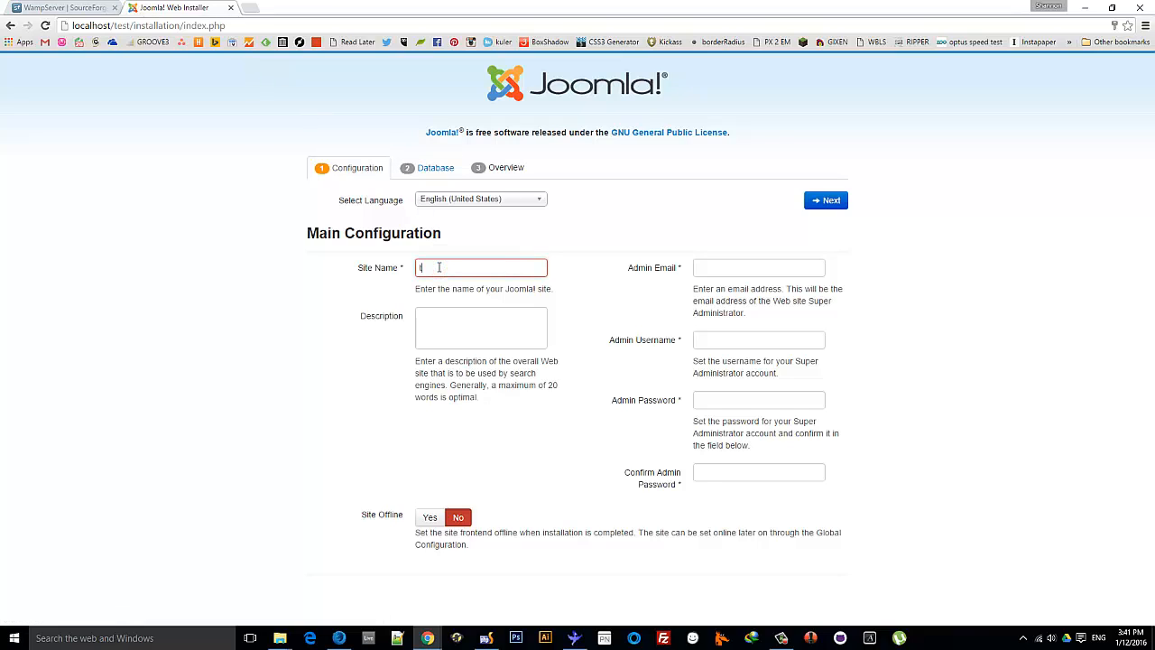
type("est")
left_click(734, 268)
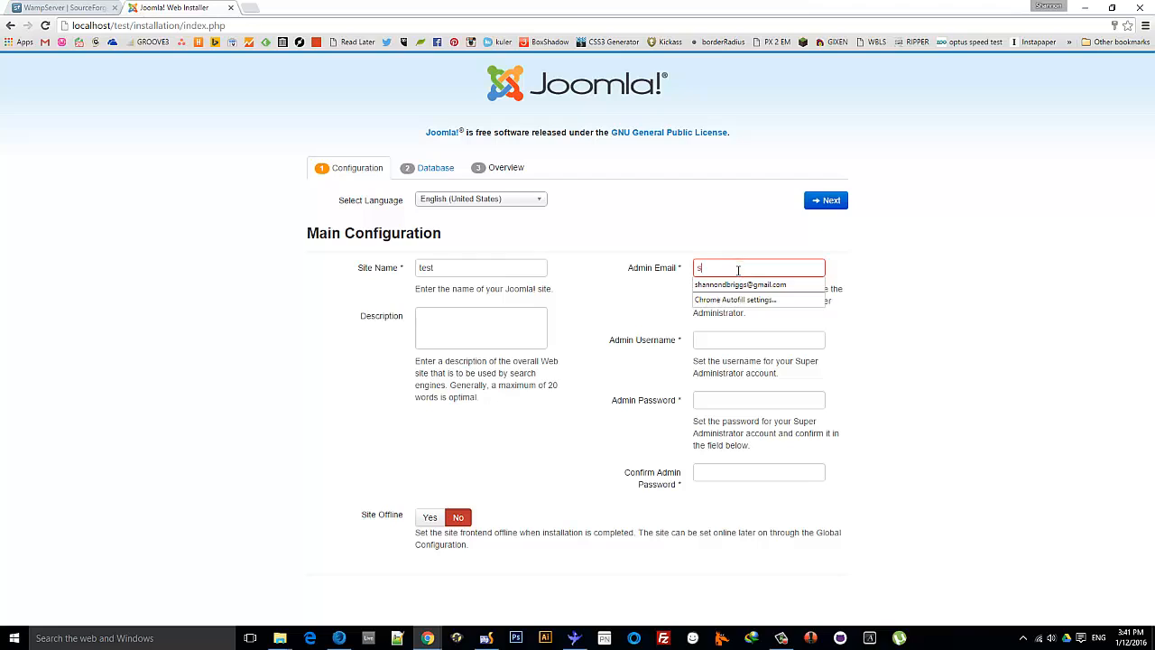
key("Down")
key("Return")
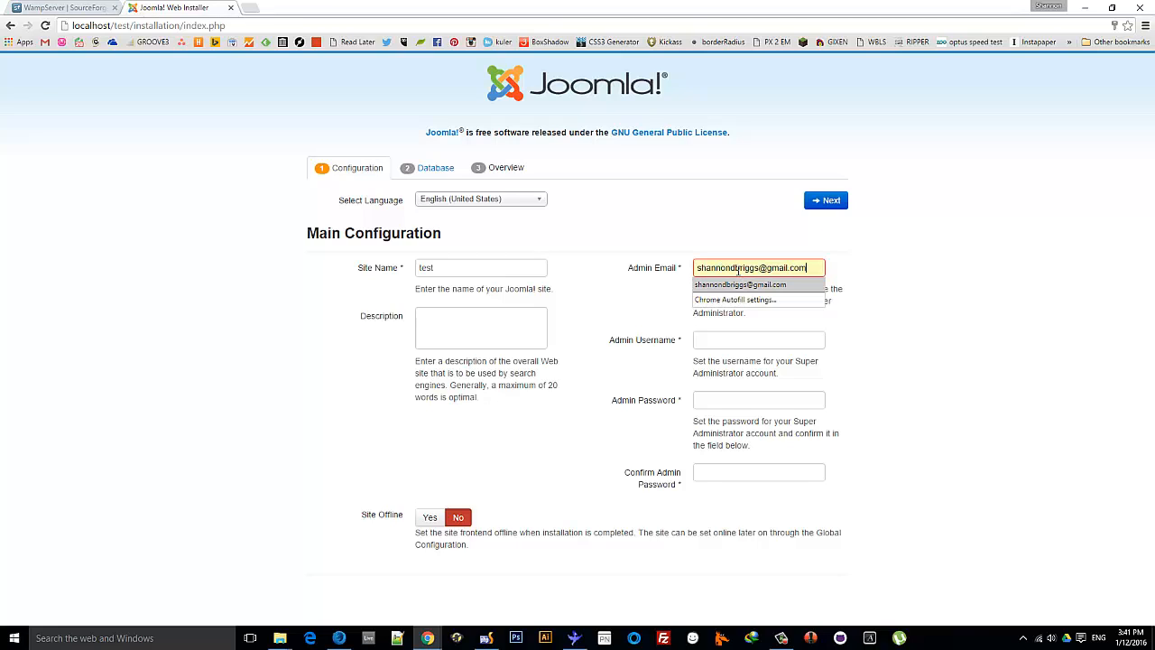
left_click(949, 311)
left_click(771, 268)
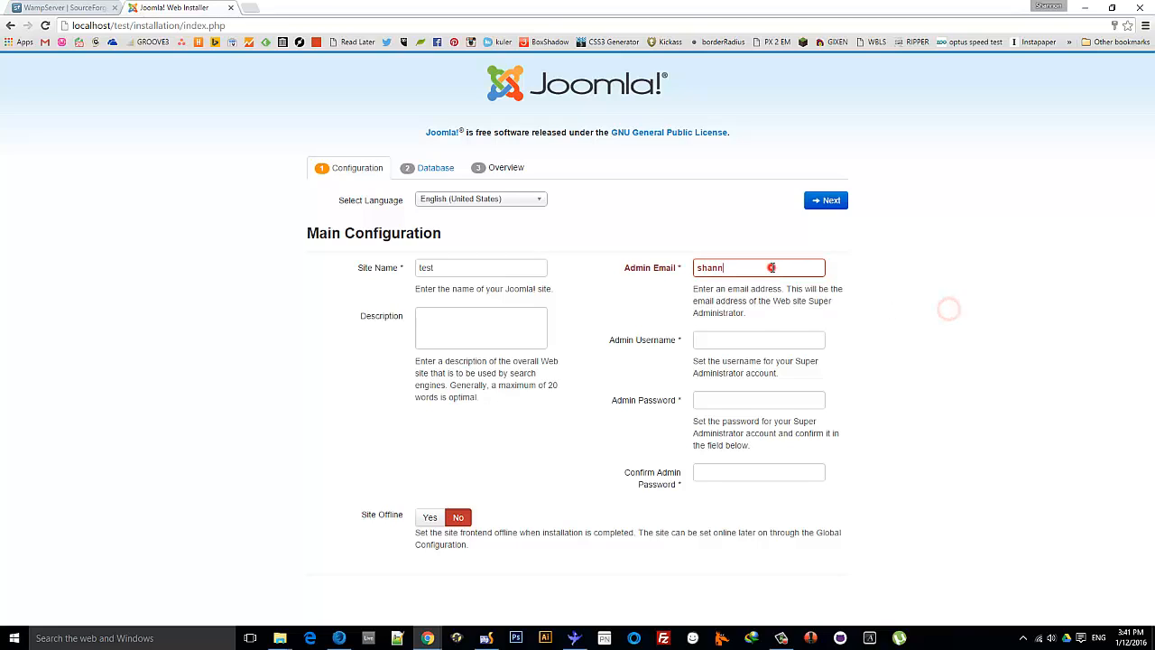
left_click(772, 269)
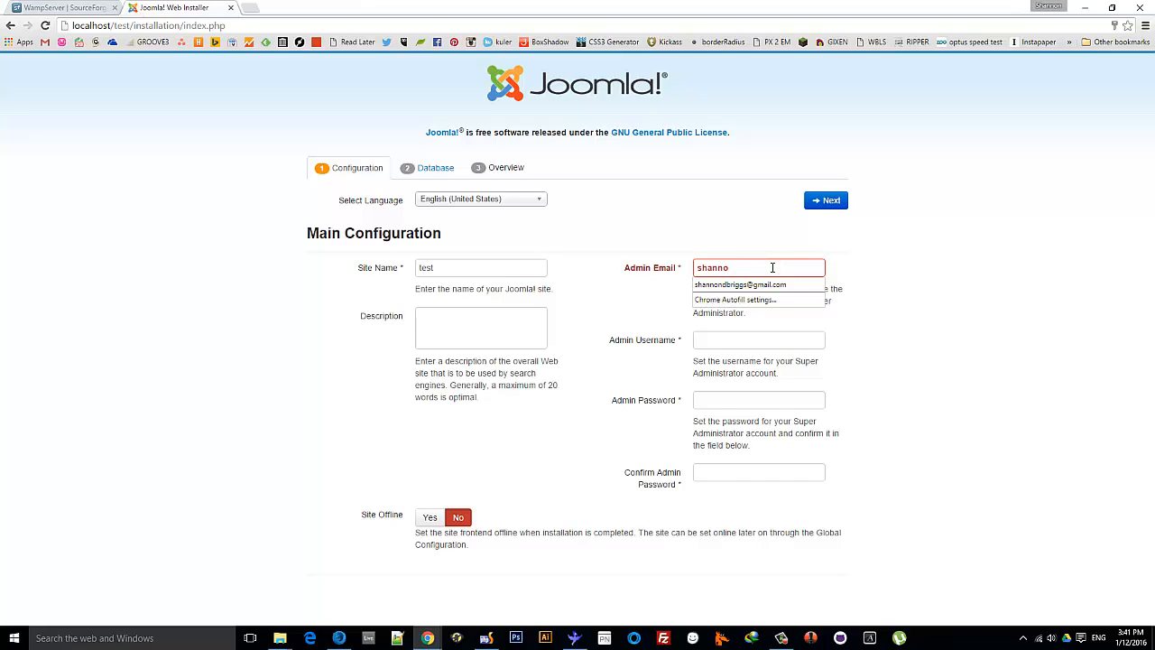
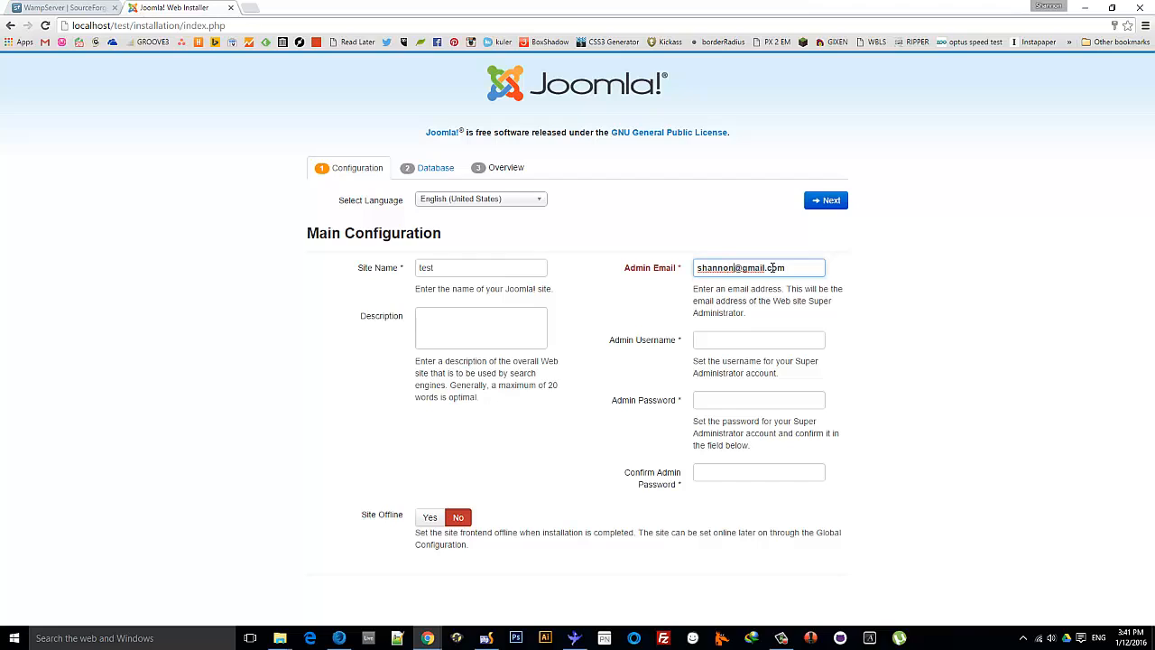
left_click(882, 303)
Enter admin username 'admin' and the admin password in both password fields
left_click(802, 346)
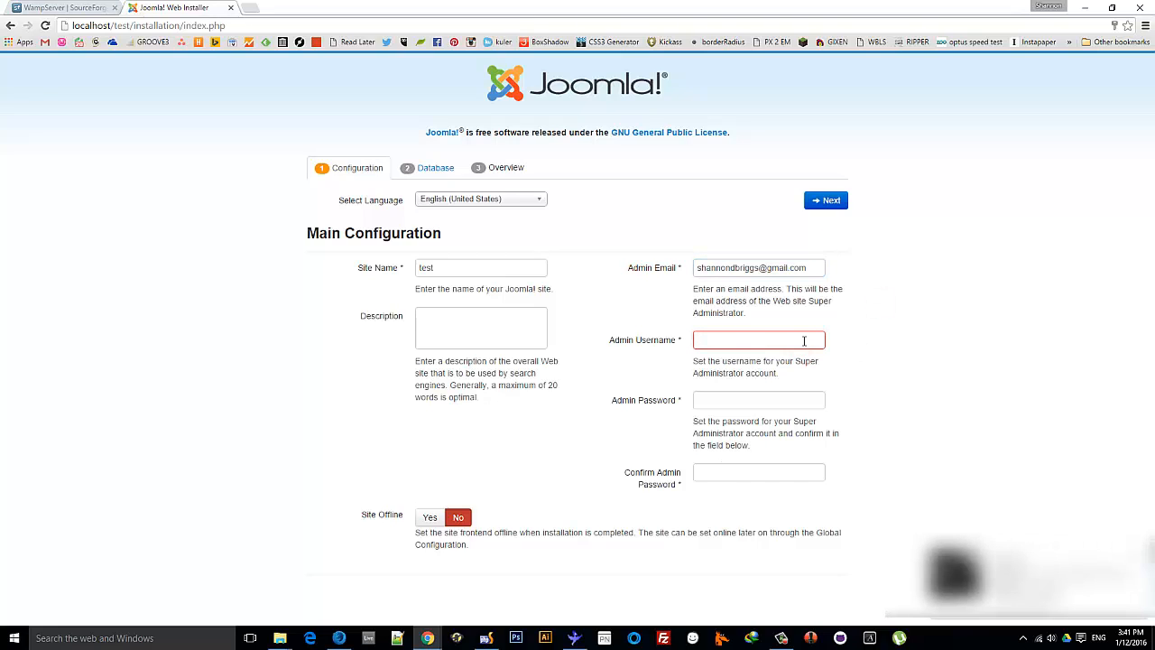
type("admin")
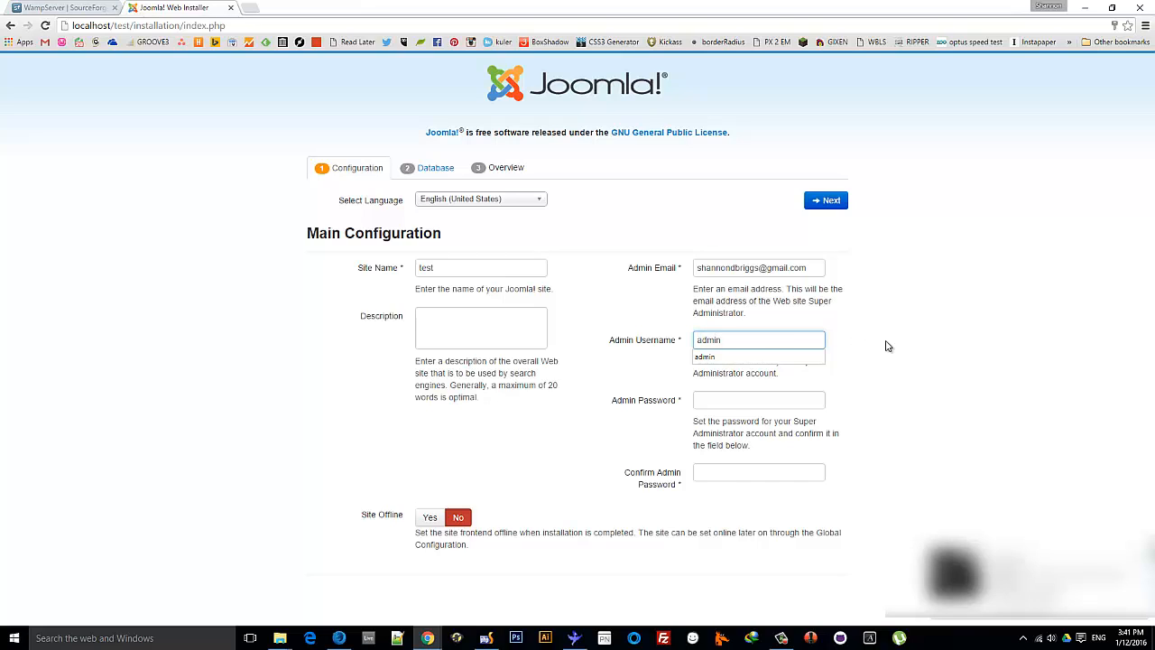
left_click(975, 340)
left_click_drag(797, 403, 567, 398)
type("••")
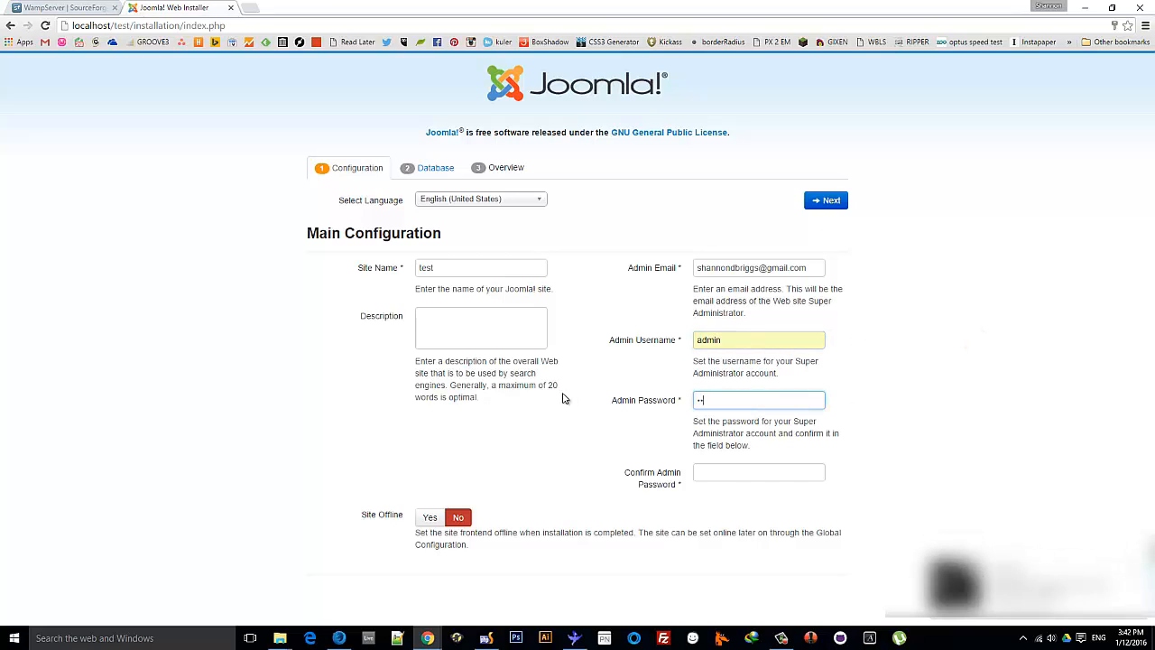
type("••••••••")
left_click(729, 471)
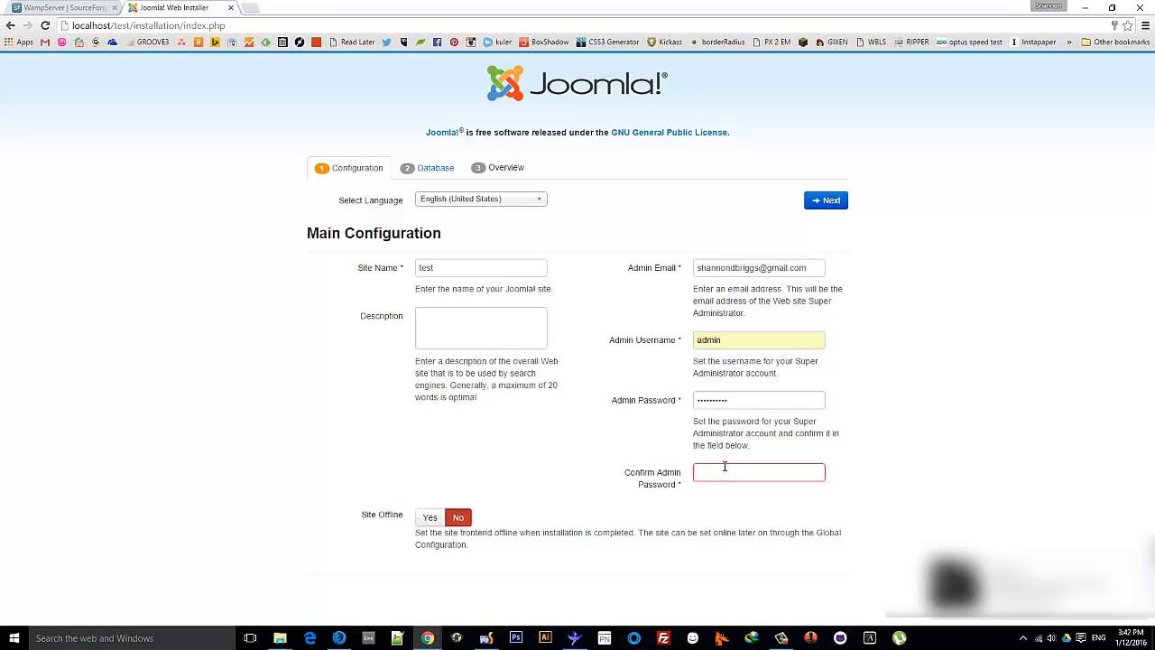
type("••••••••••")
left_click(993, 341)
Advance to Database Configuration and open the WampServer localhost homepage in a new tab
left_click(835, 202)
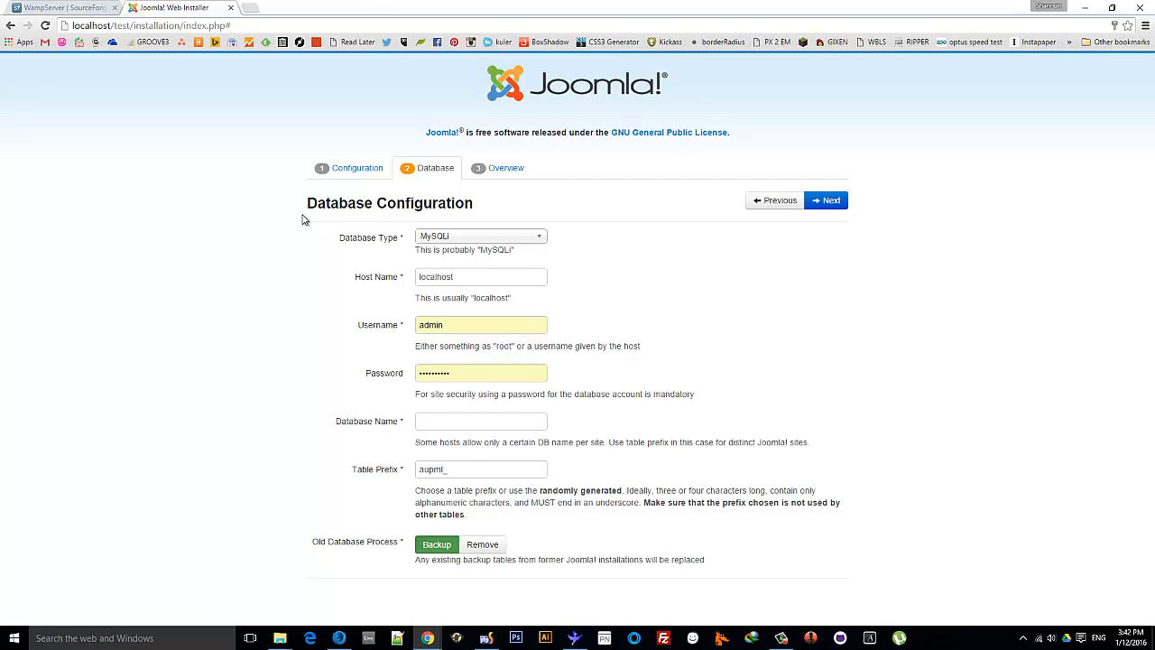
left_click(252, 8)
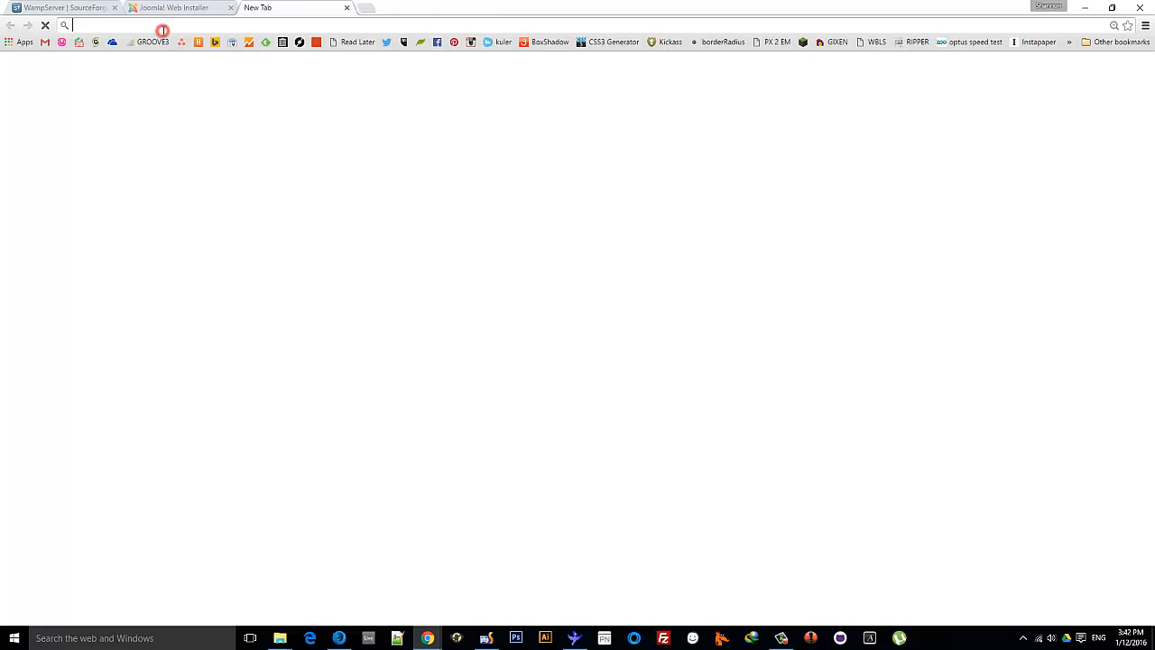
type("localhost")
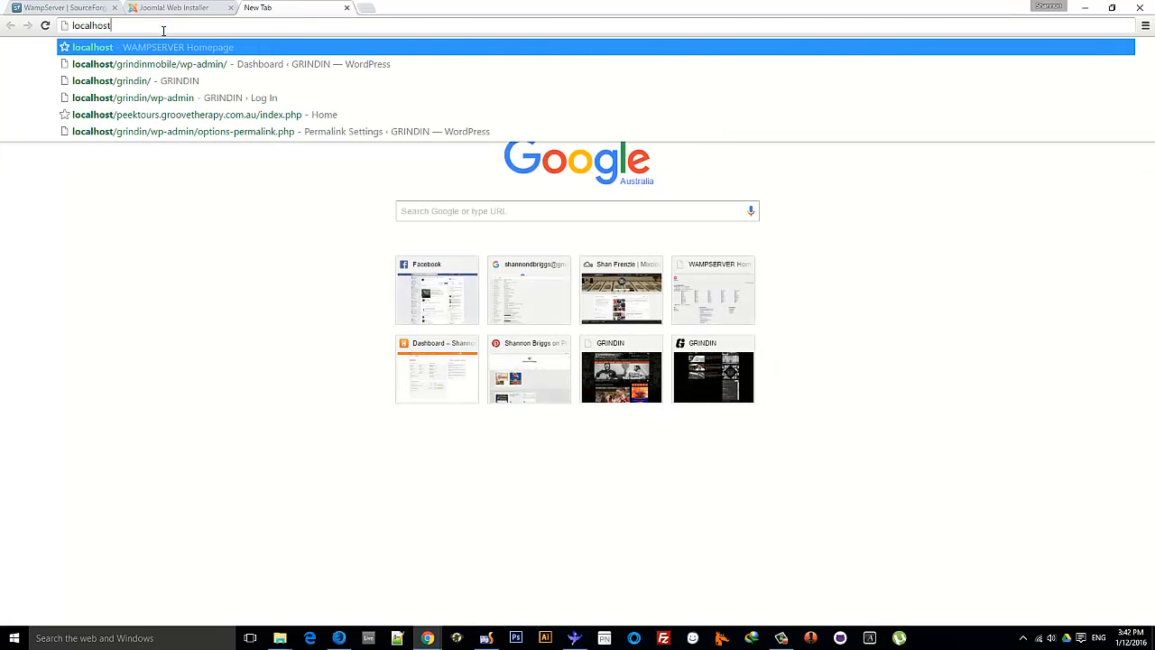
key("Return")
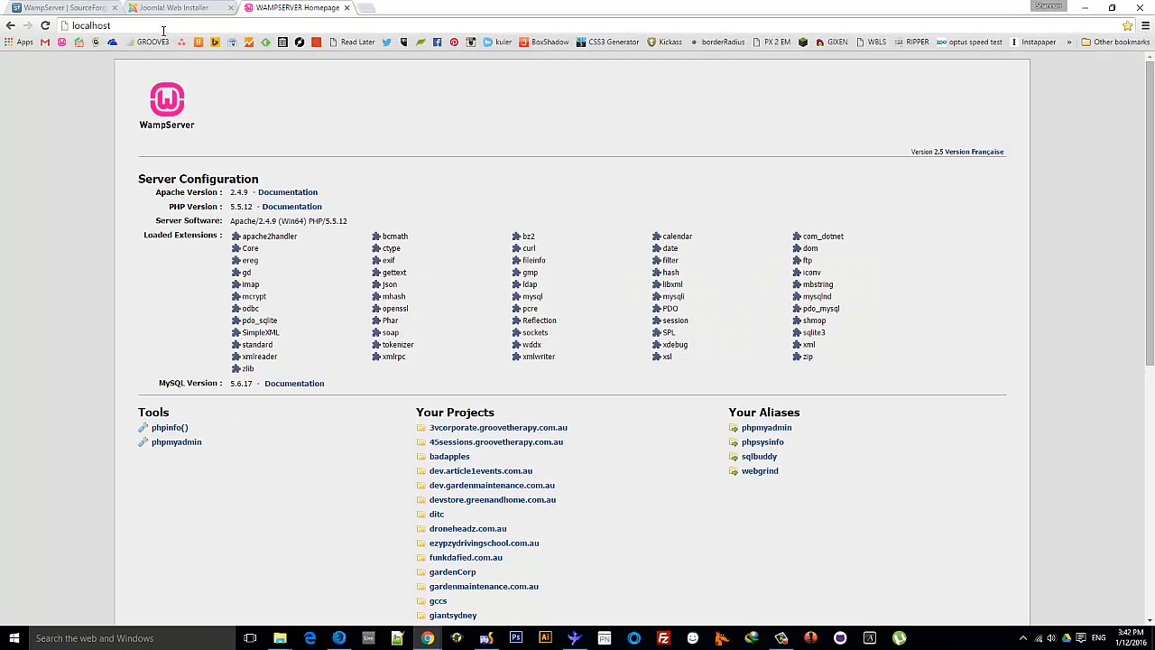
left_click(167, 8)
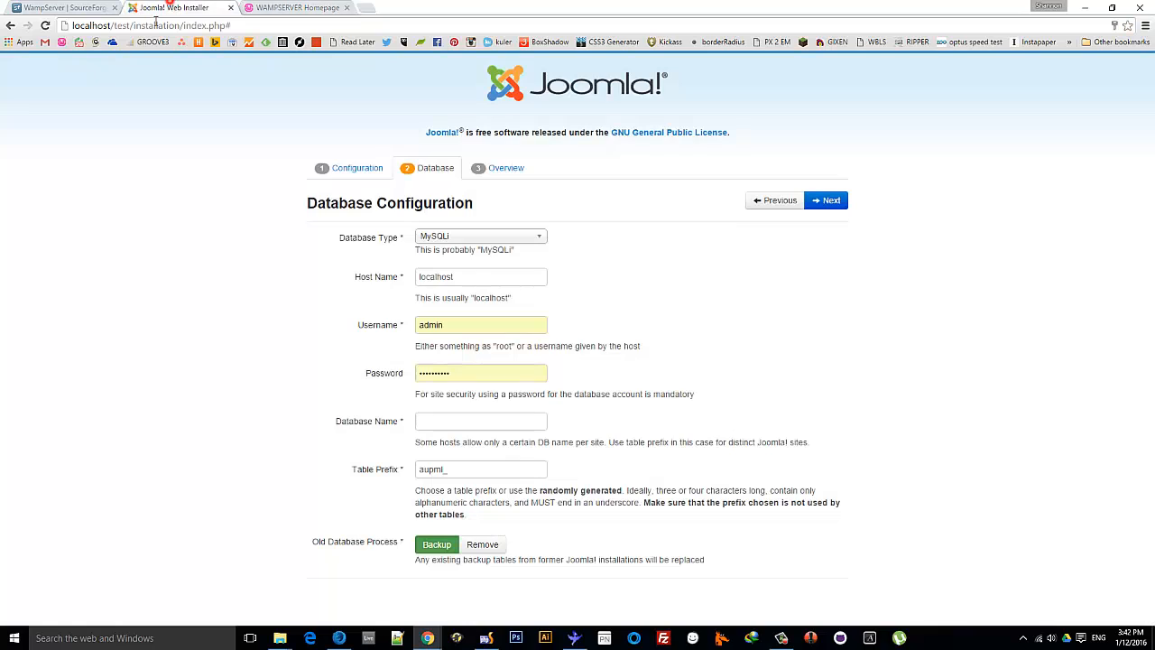
left_click(267, 7)
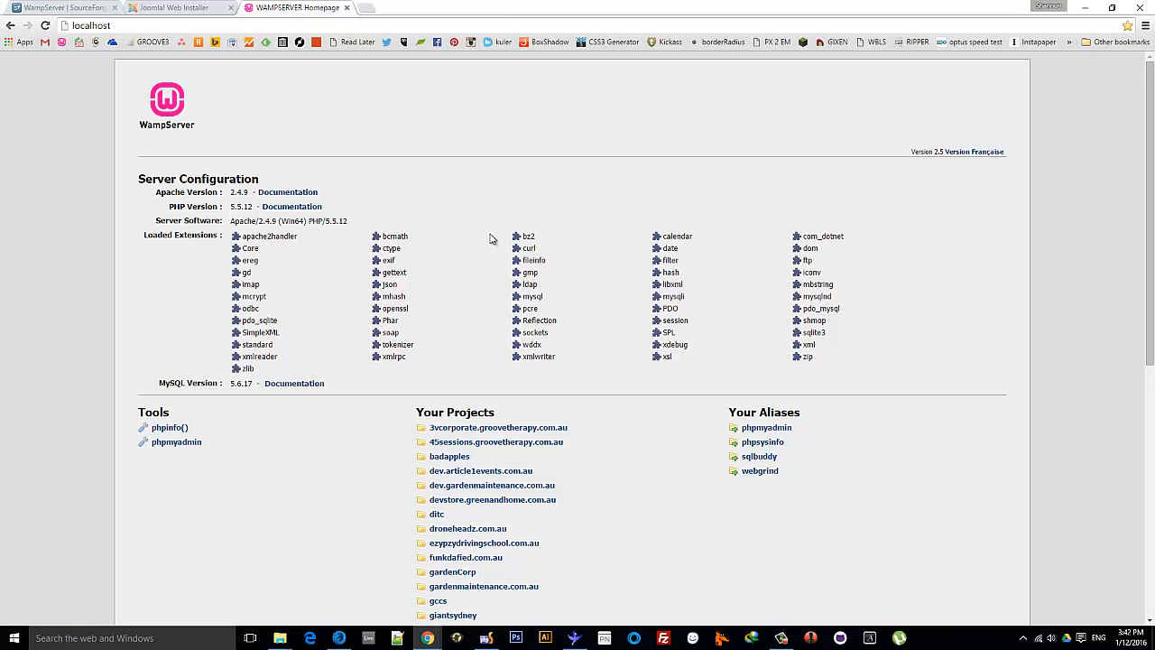
Create an empty database named testdb in phpMyAdmin and open it
left_click(193, 446)
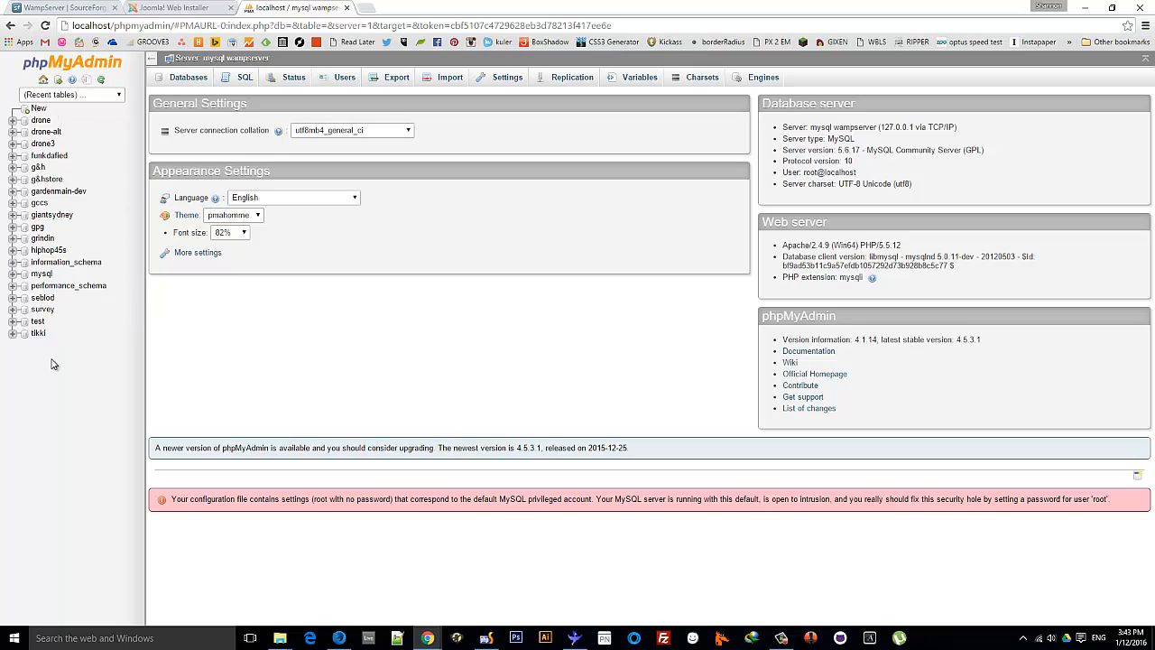
left_click(190, 79)
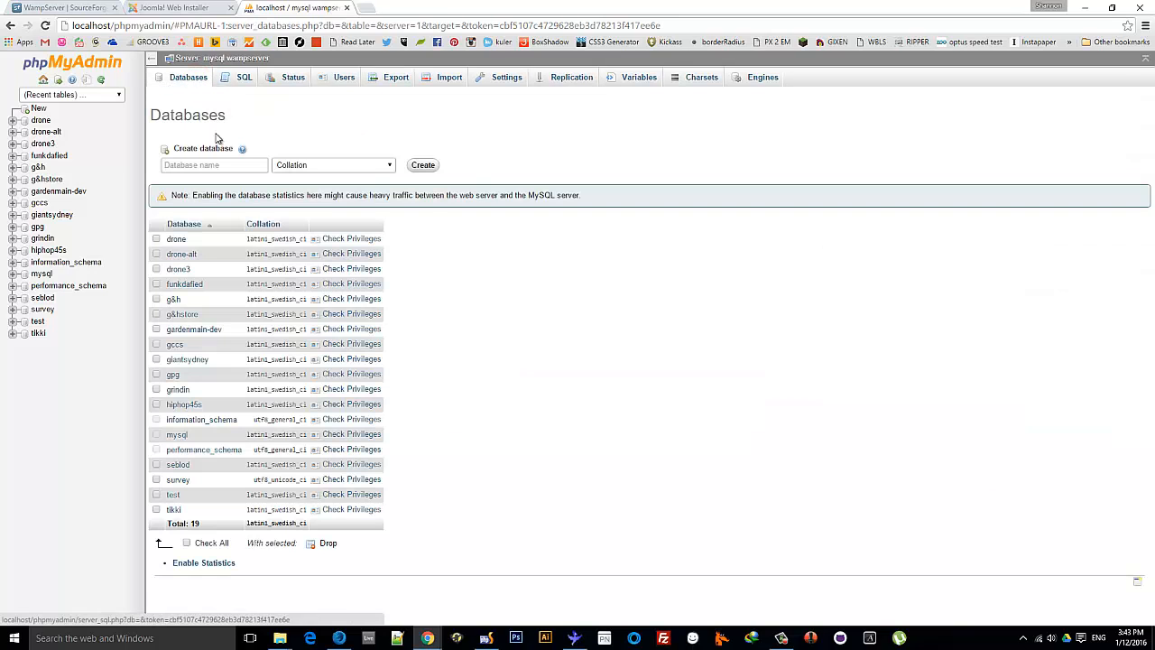
left_click(198, 165)
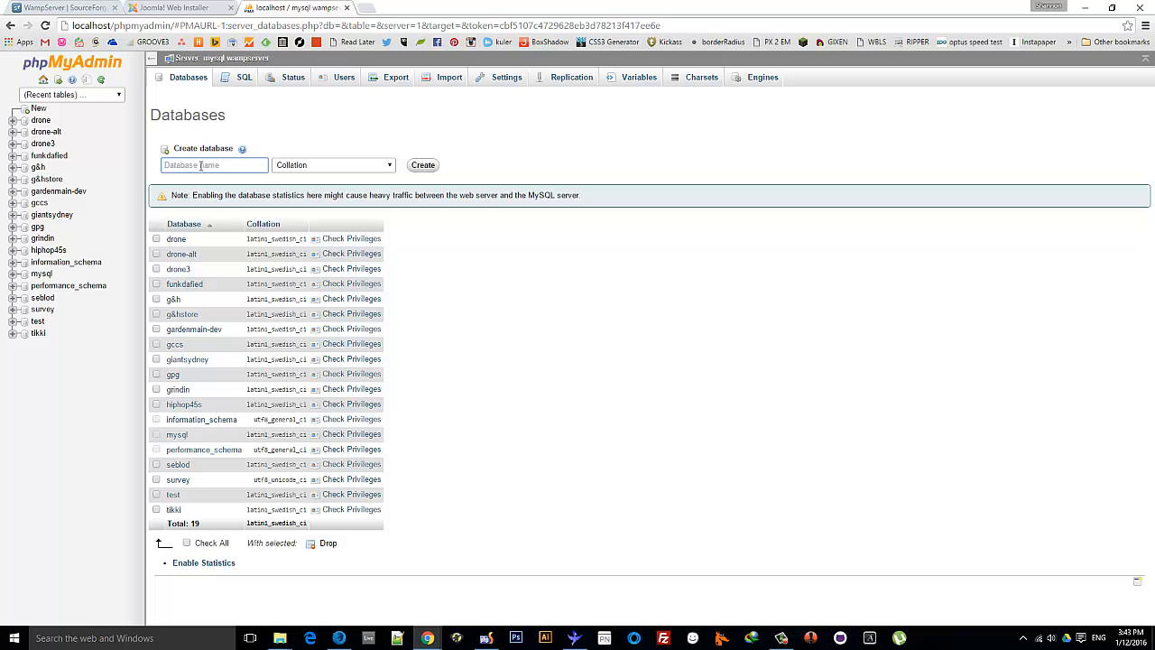
type("testdb")
left_click(423, 165)
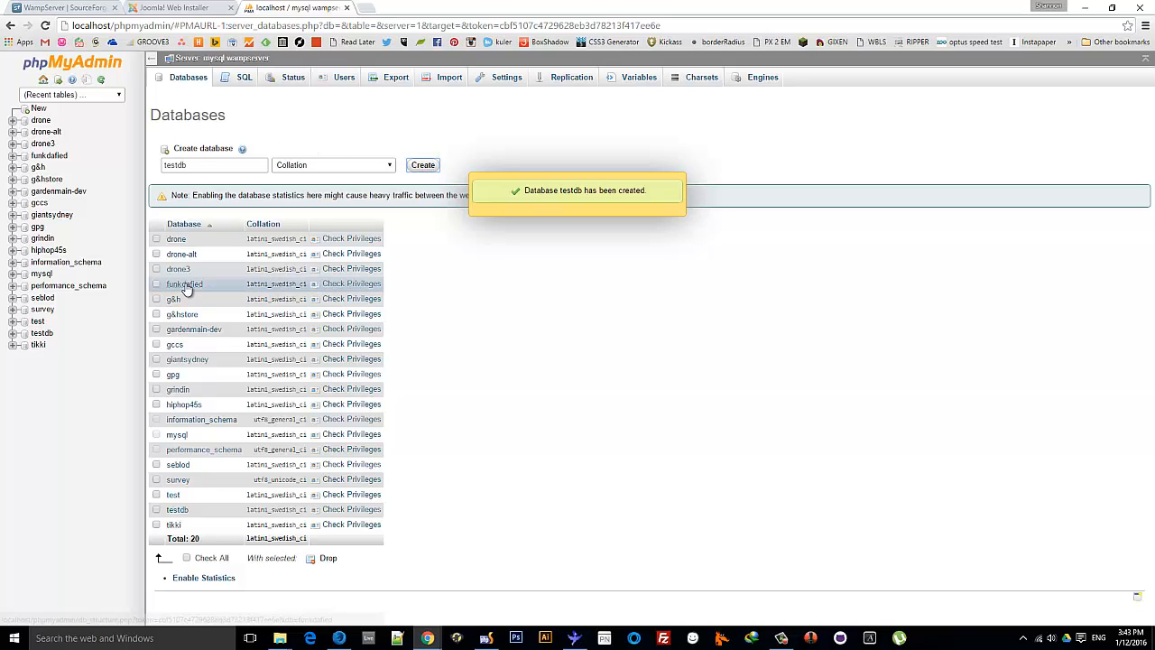
left_click(180, 511)
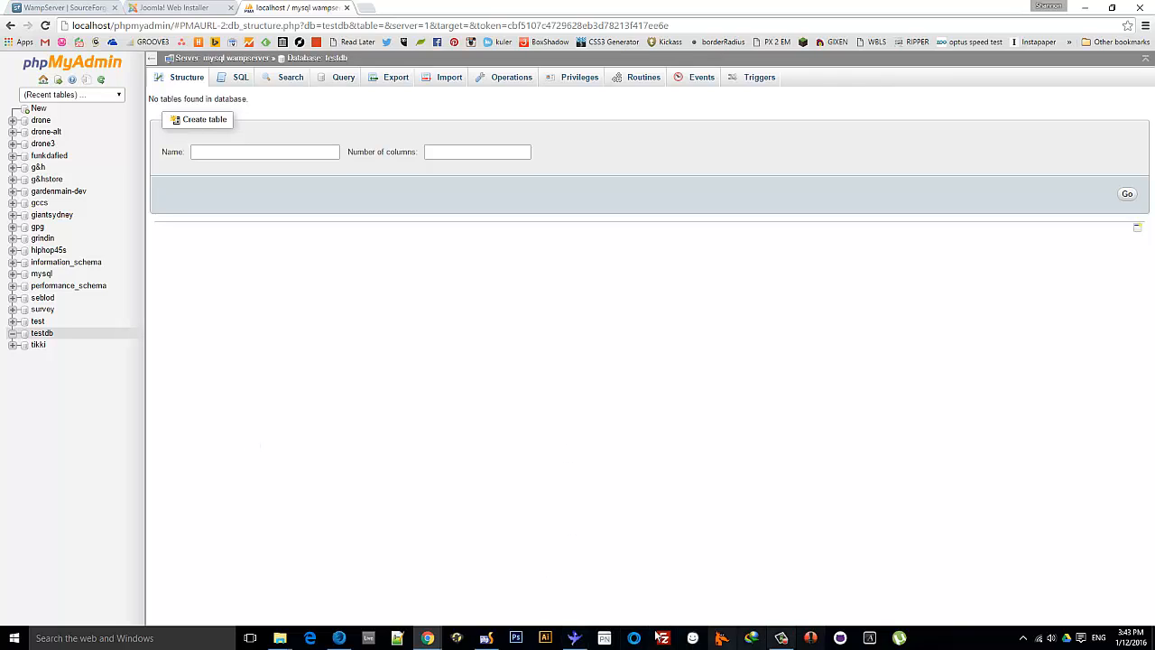
Jot 'database: testdb' in a new Notepad++ note and move the window aside
left_click(398, 638)
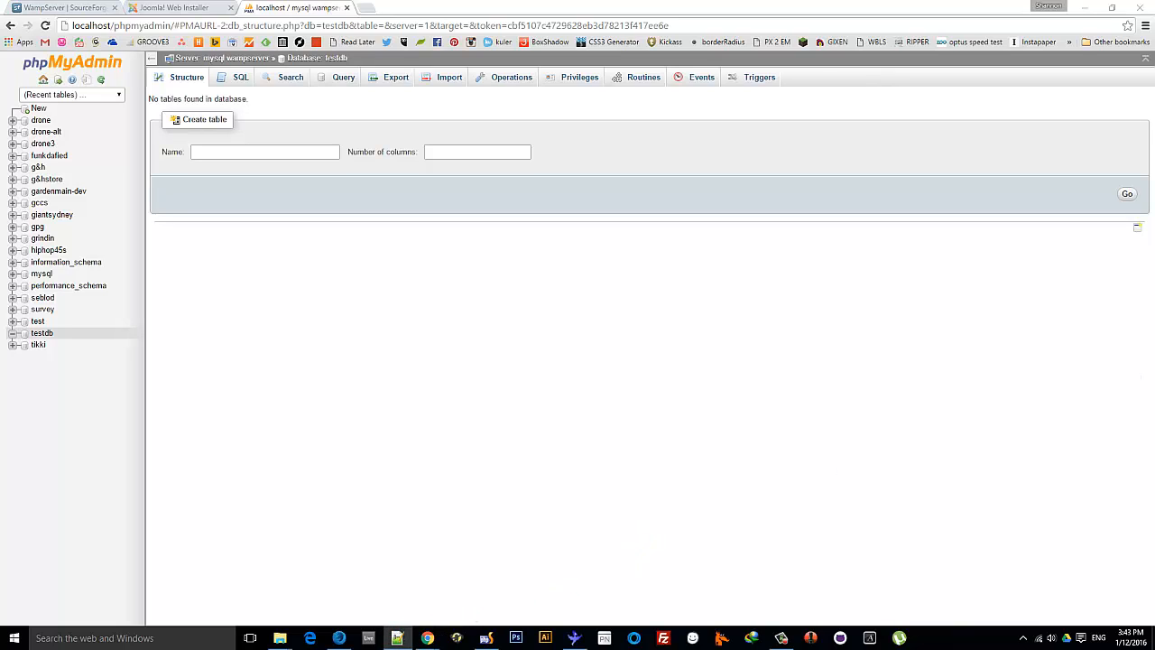
left_click_drag(1154, 250, 591, 162)
type("dat")
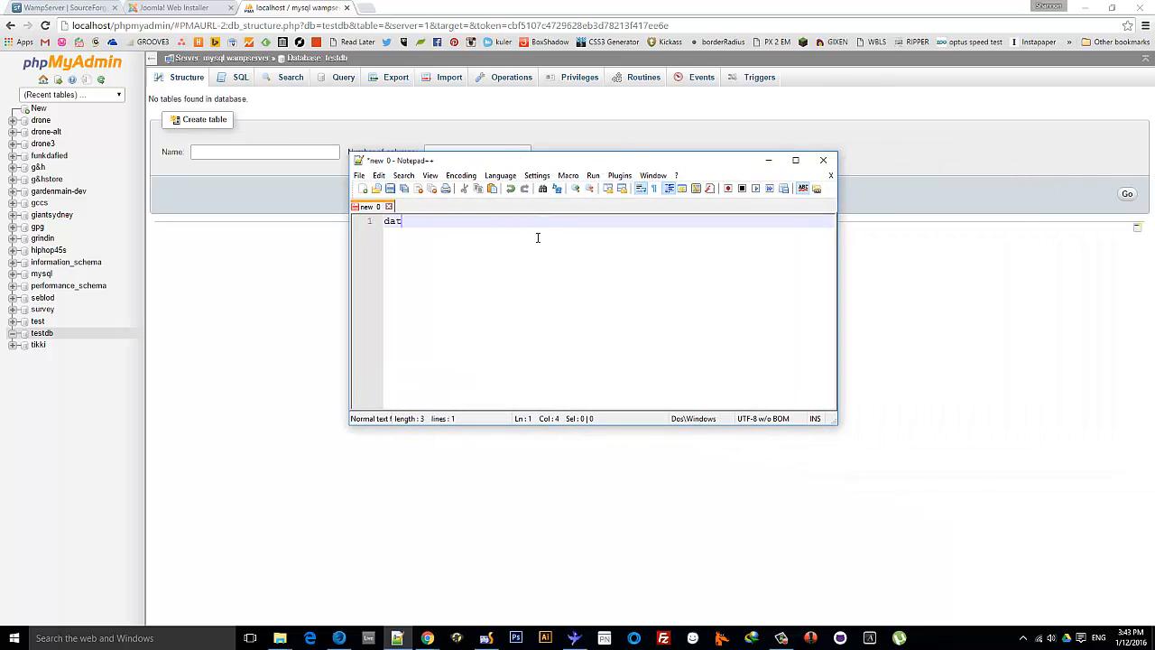
type("abase: testdb")
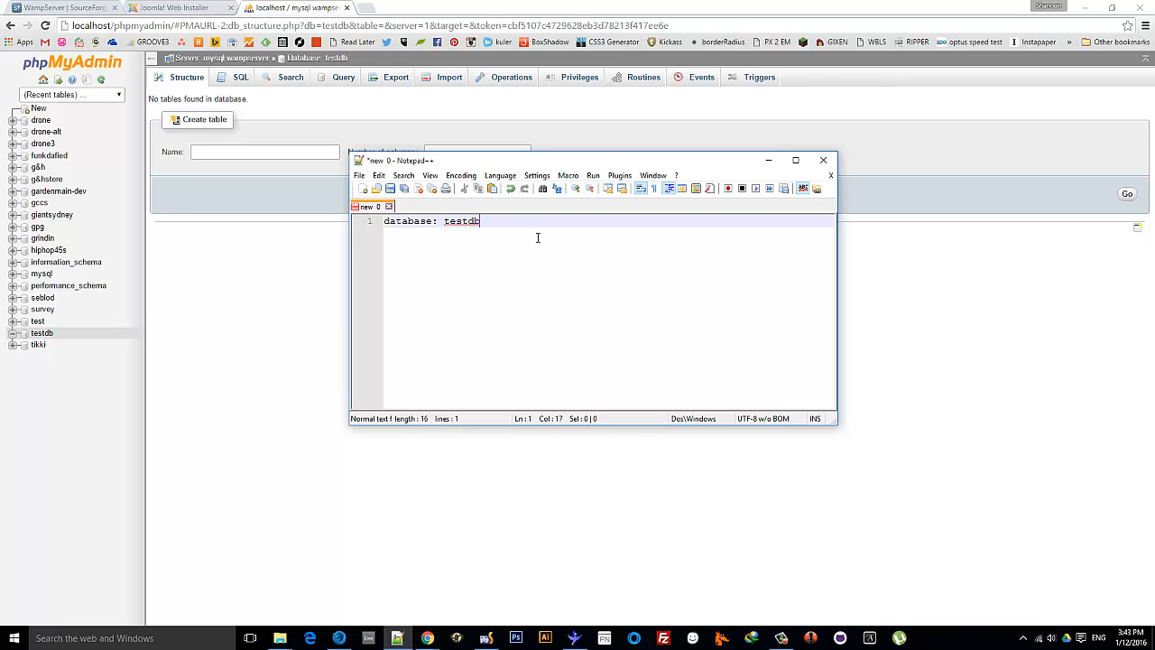
left_click_drag(532, 158, 1154, 184)
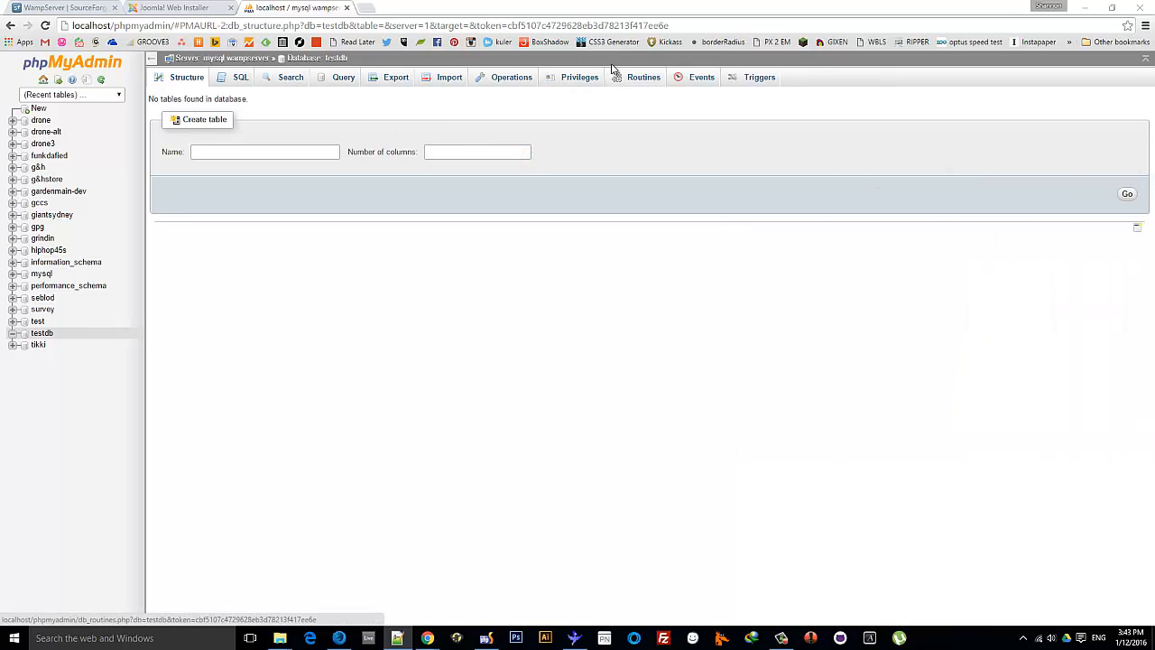
Start a new testdb user named testuser with host localhost
left_click(576, 80)
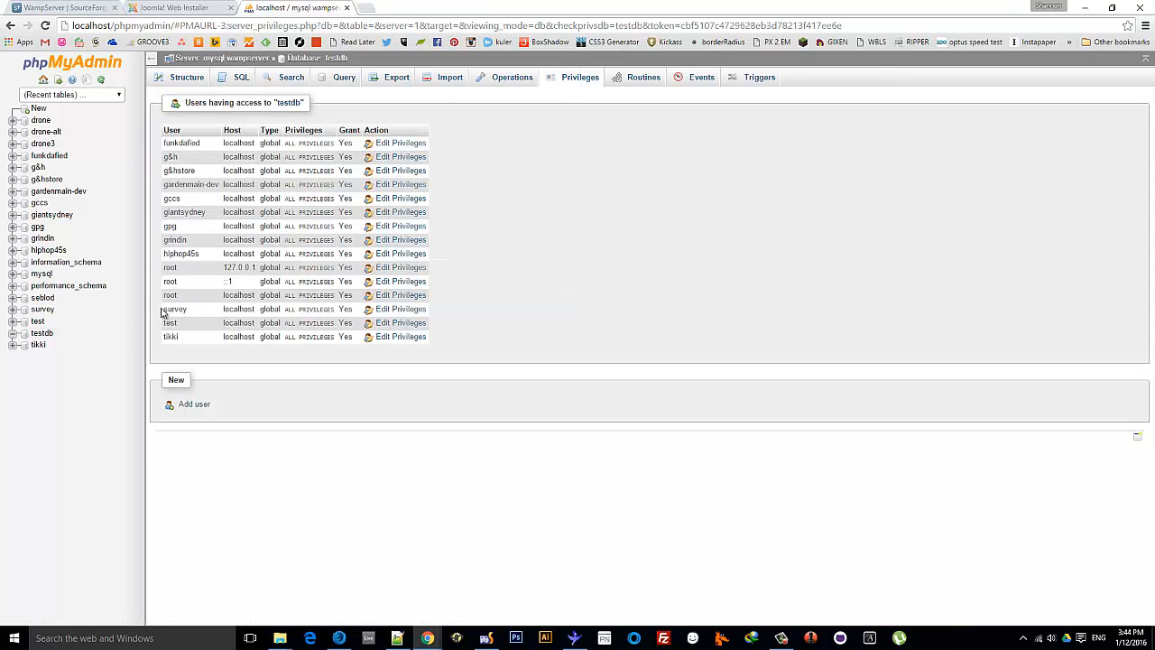
left_click(195, 405)
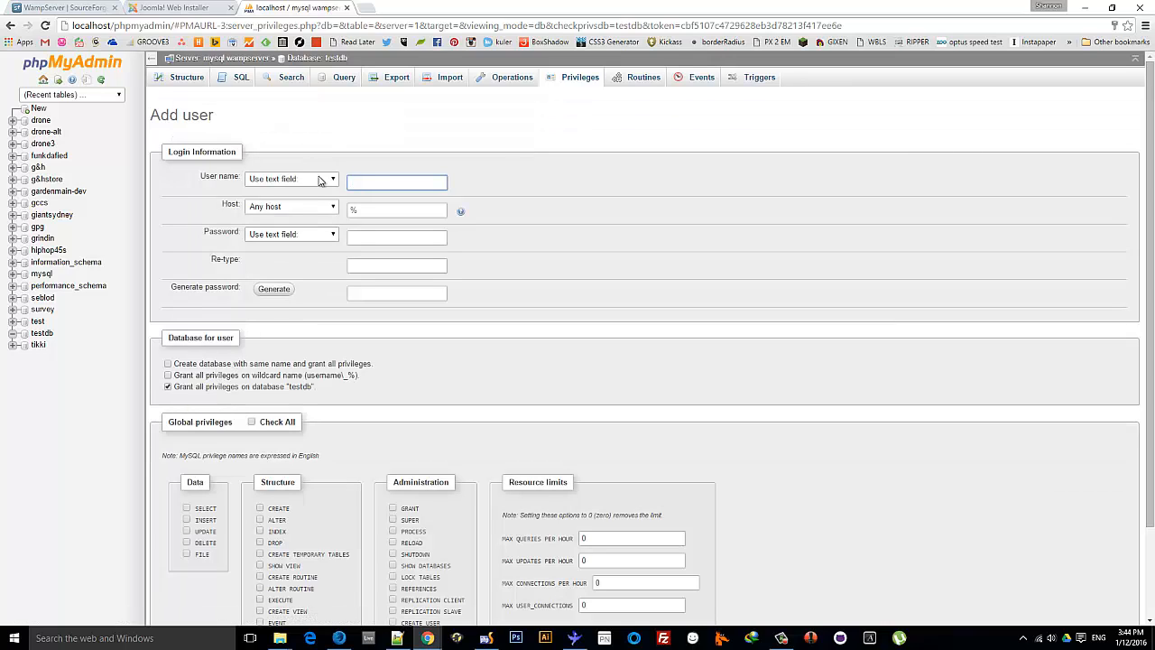
left_click(377, 183)
type("testuser")
left_click(368, 208)
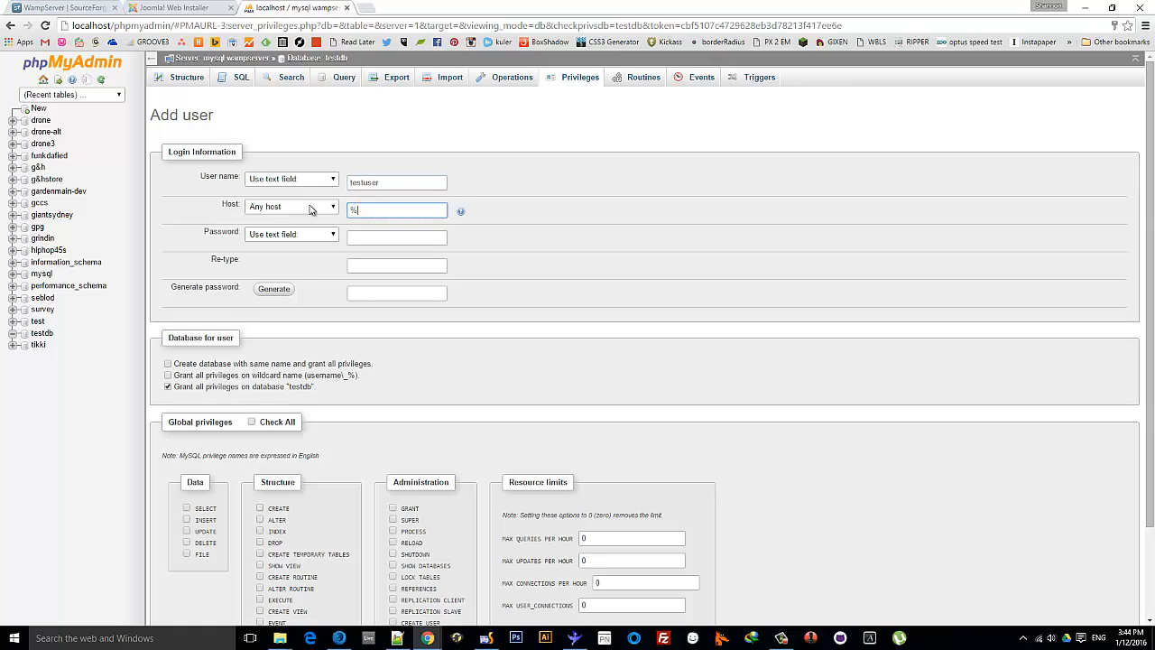
left_click_drag(374, 207, 321, 212)
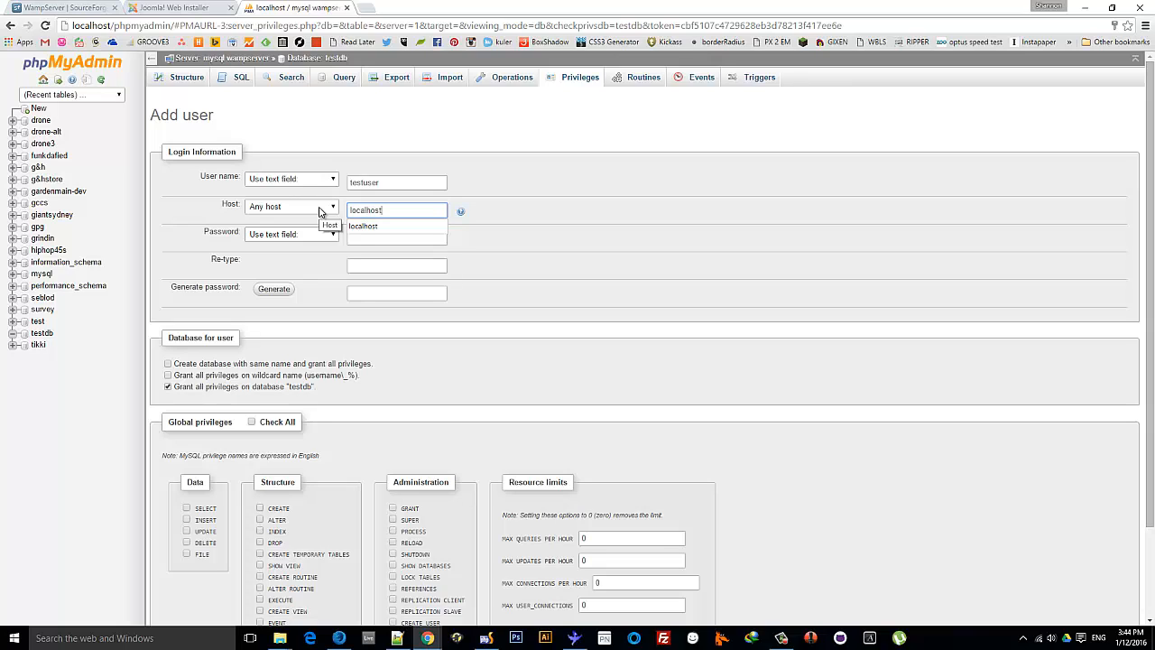
key("Return")
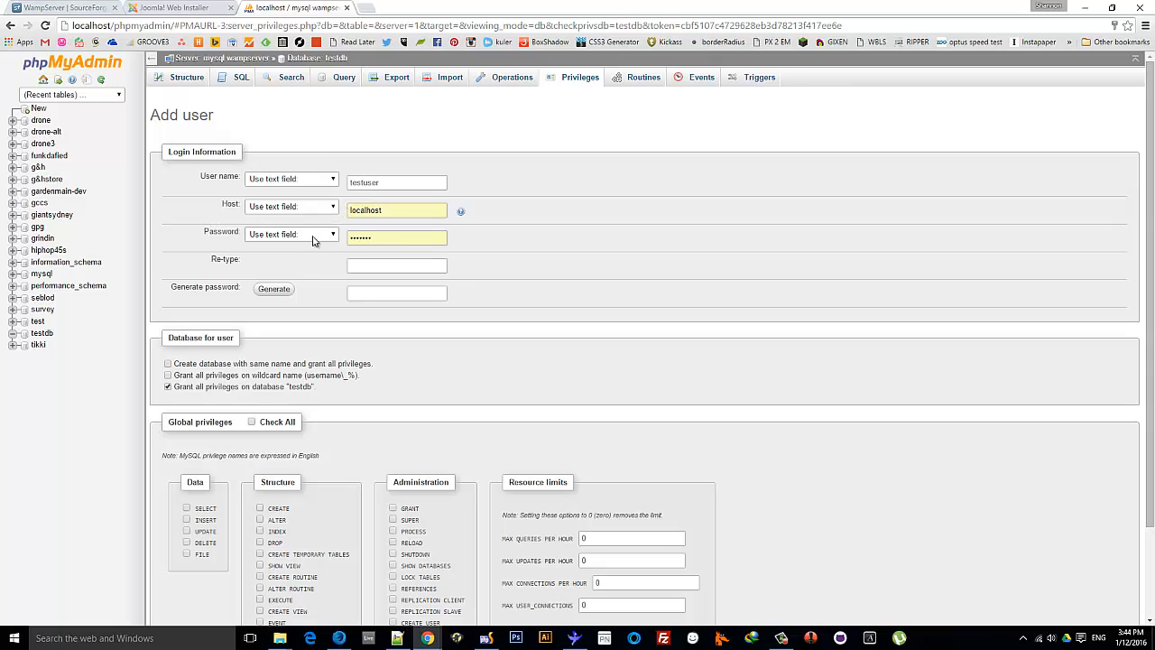
Replace the autofilled password and enter the chosen password in both fields
left_click_drag(411, 239, 342, 241)
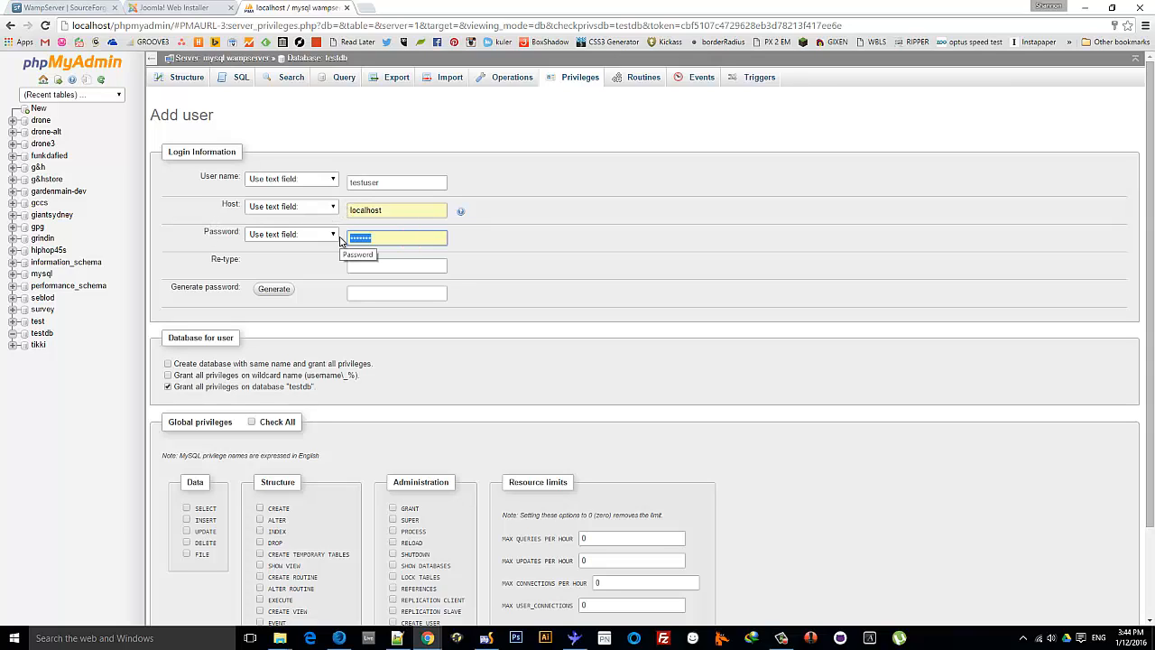
type("tes")
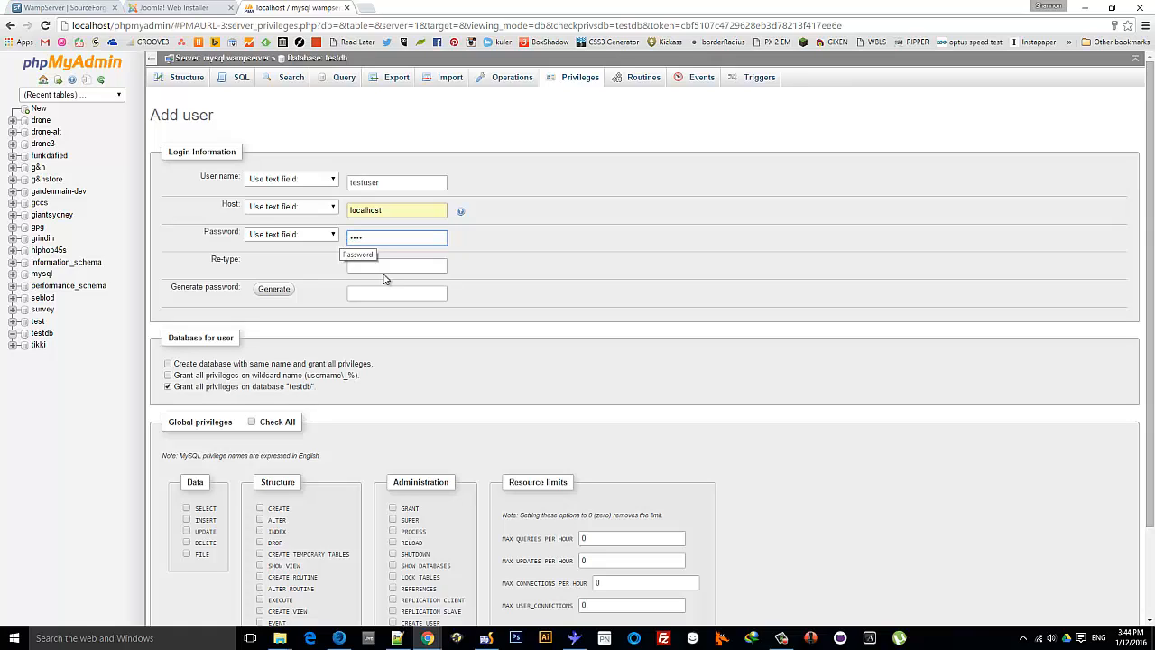
left_click(407, 266)
type("test")
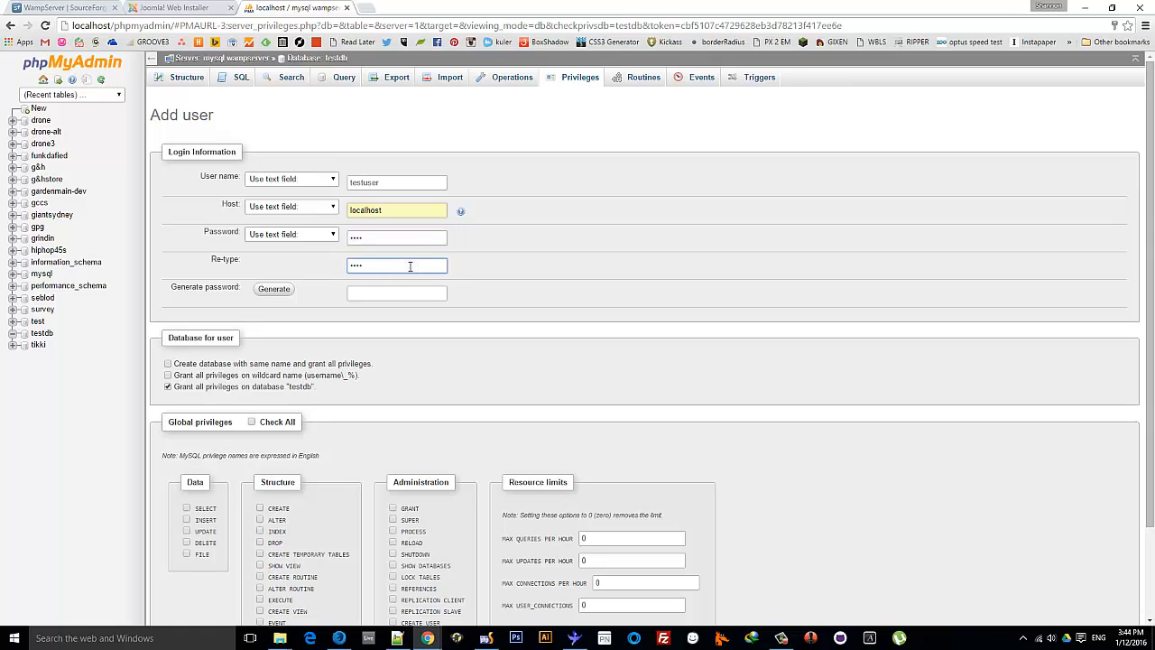
left_click(589, 170)
Add 'user: testuser' and a password line to the notes, then move the window off the form
left_click_drag(1154, 117, 1154, 238)
left_click_drag(1154, 154, 484, 143)
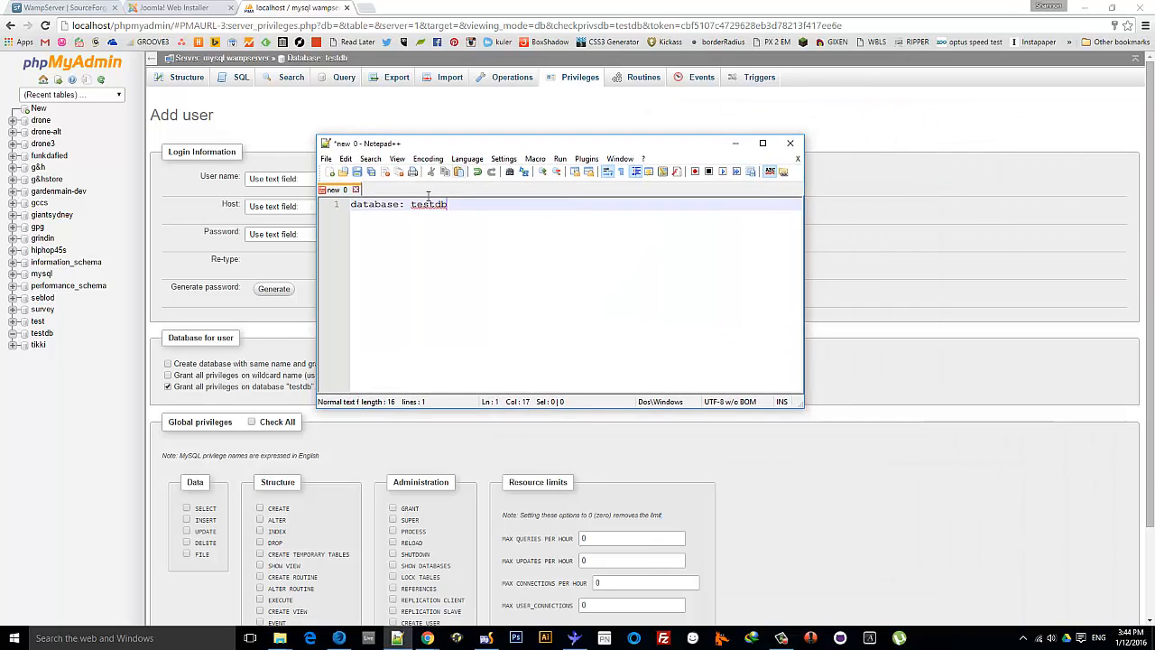
left_click(456, 206)
key("Return")
type("user: use")
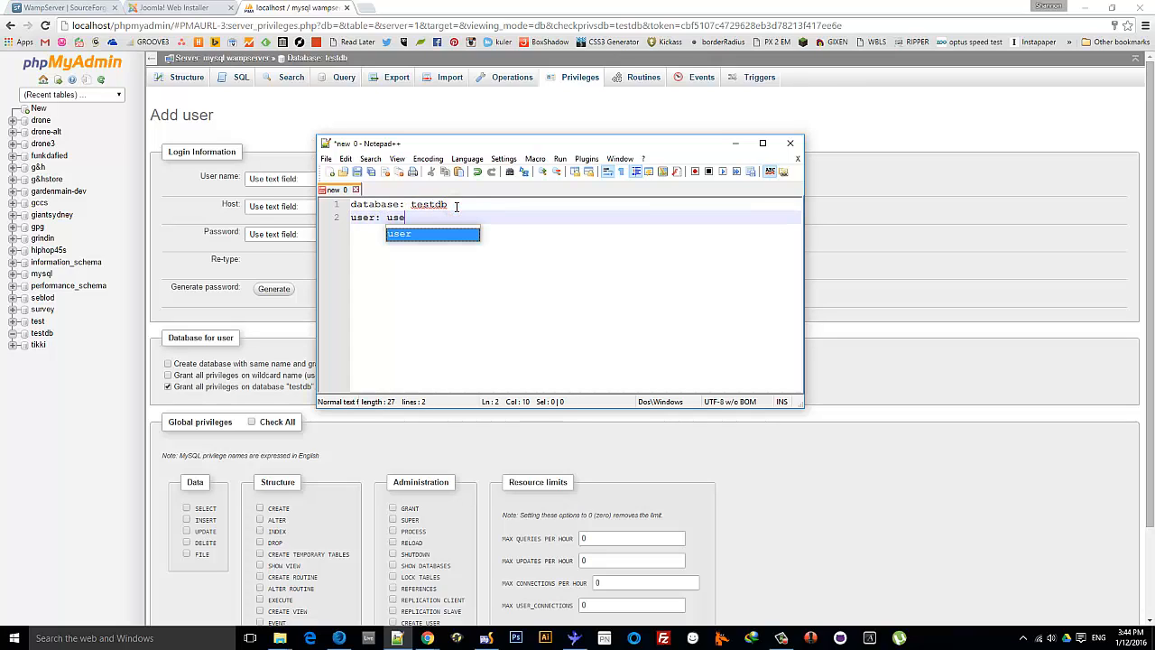
key("BackSpace")
key("BackSpace")
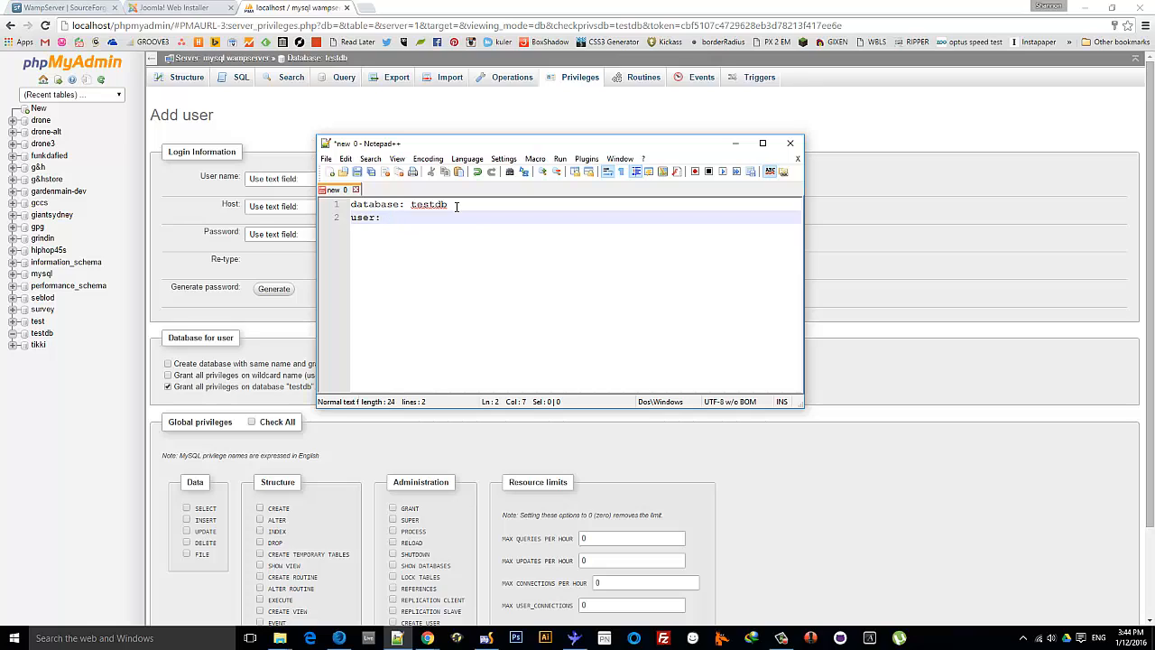
type("test")
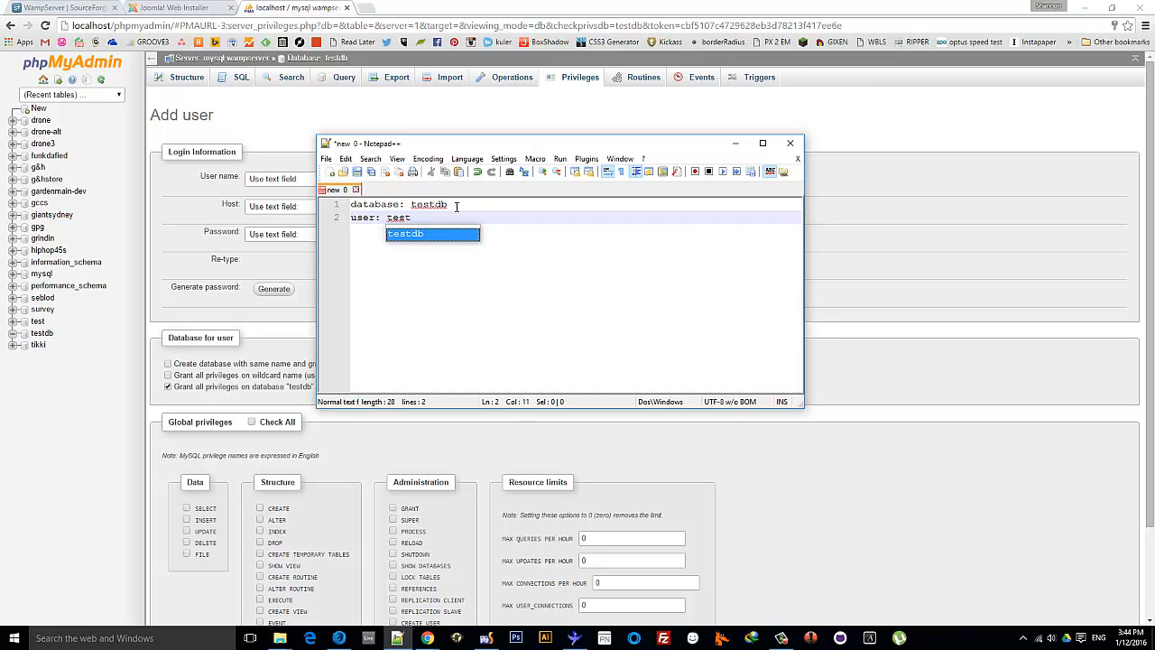
type("user")
key("Return")
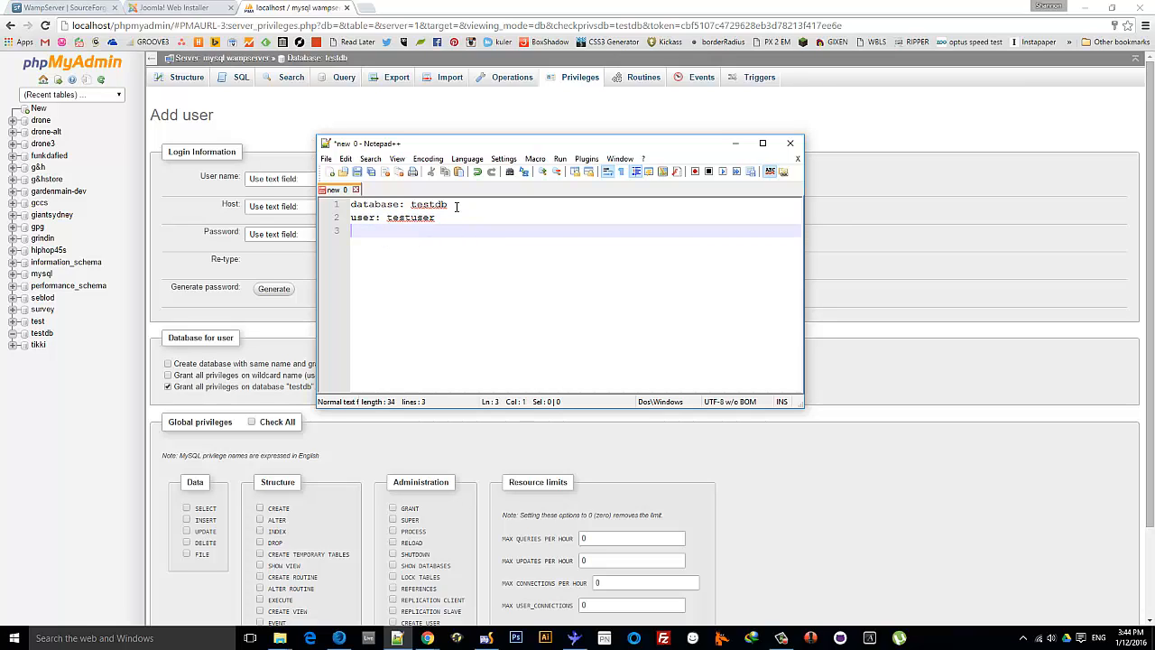
type("pw: test")
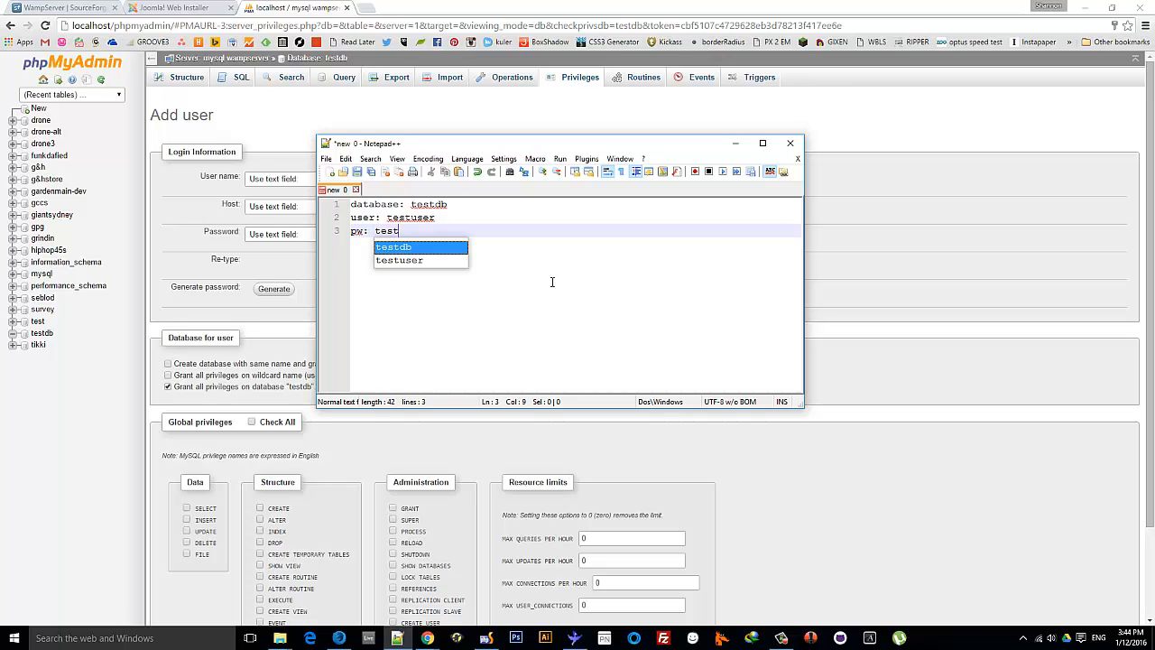
left_click(552, 282)
left_click_drag(464, 147, 1154, 137)
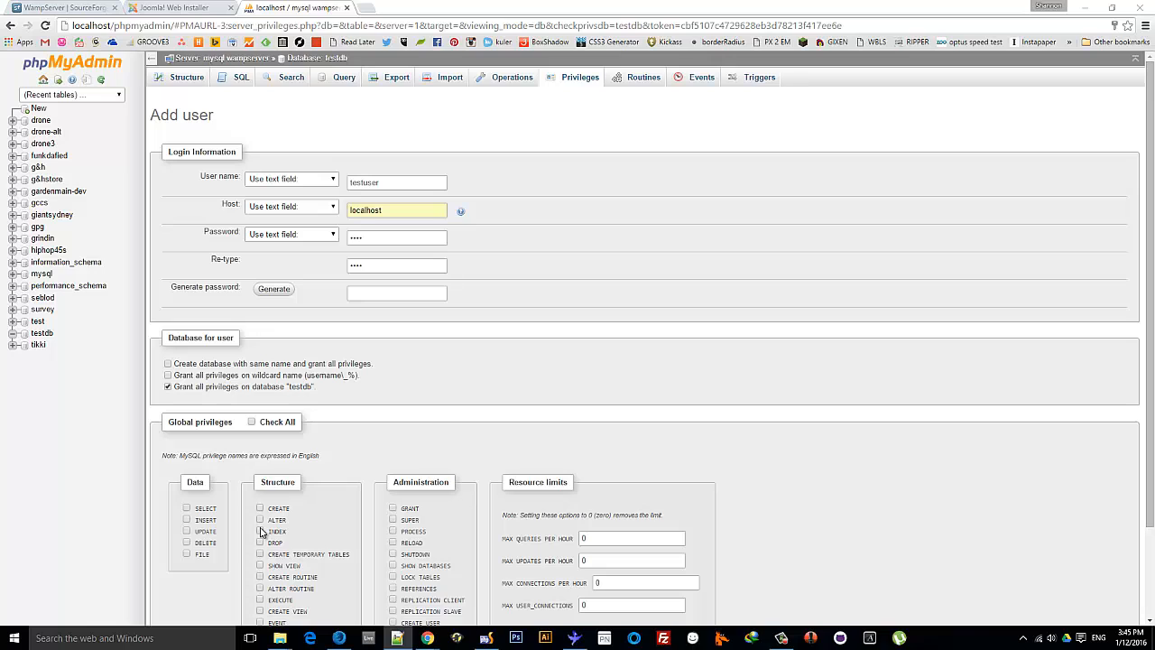
Grant testuser all global privileges and create the user
left_click(264, 415)
scroll(264, 415, "down", 3)
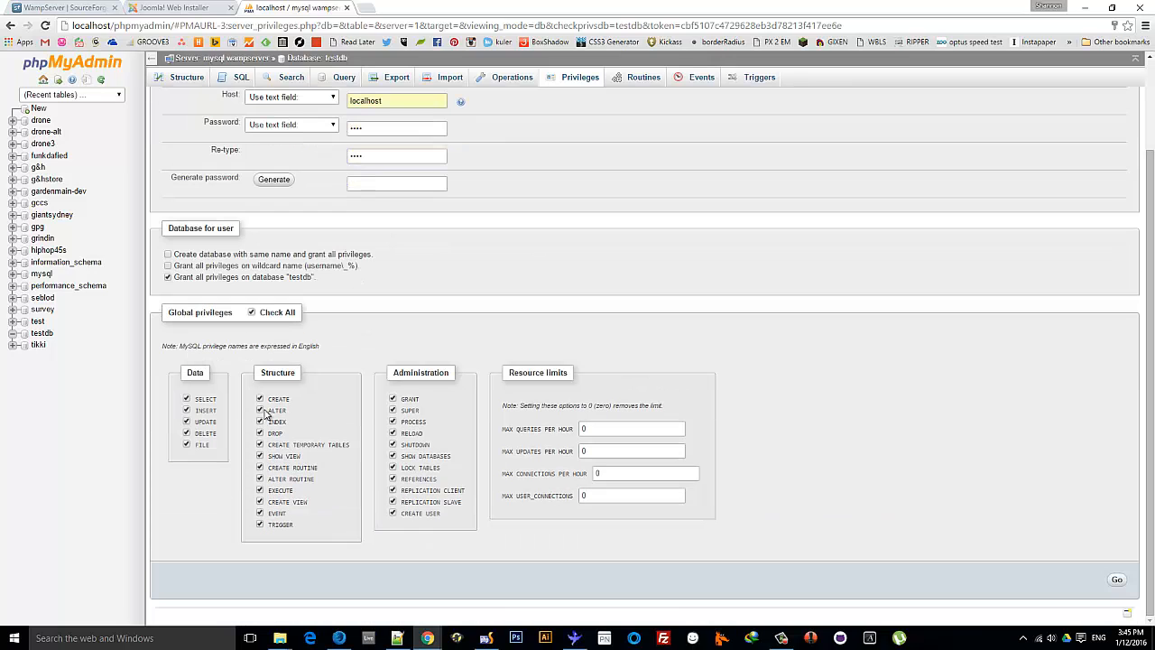
left_click(1117, 581)
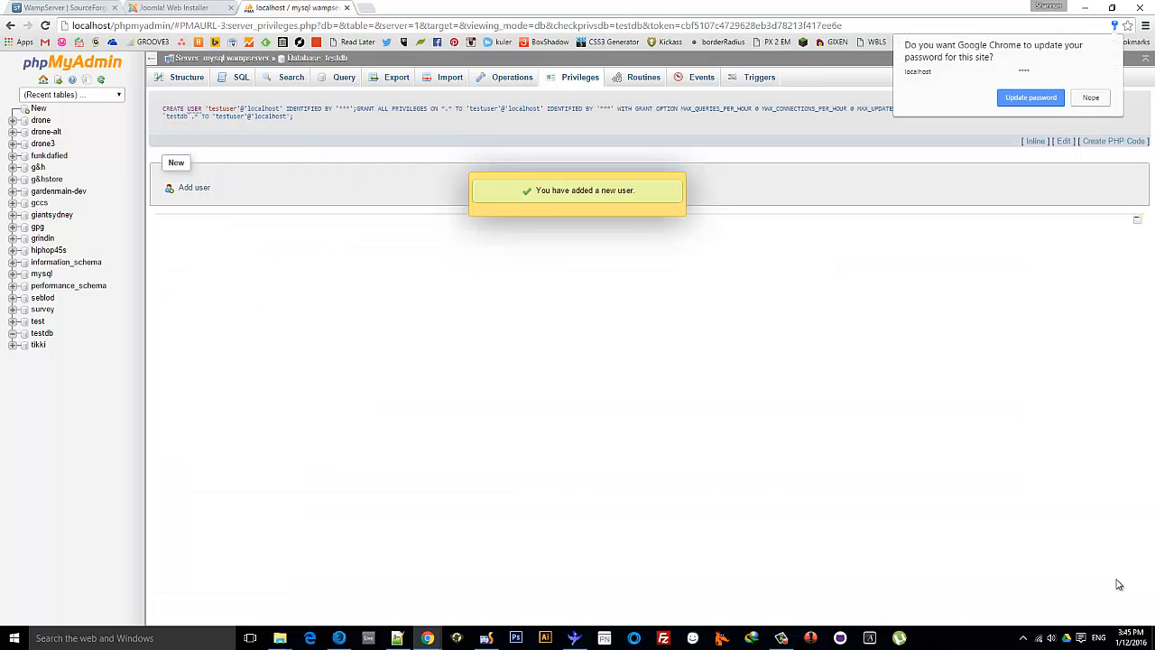
Review the CREATE USER and GRANT ALL PRIVILEGES query, then return to the Joomla installer
left_click(165, 109)
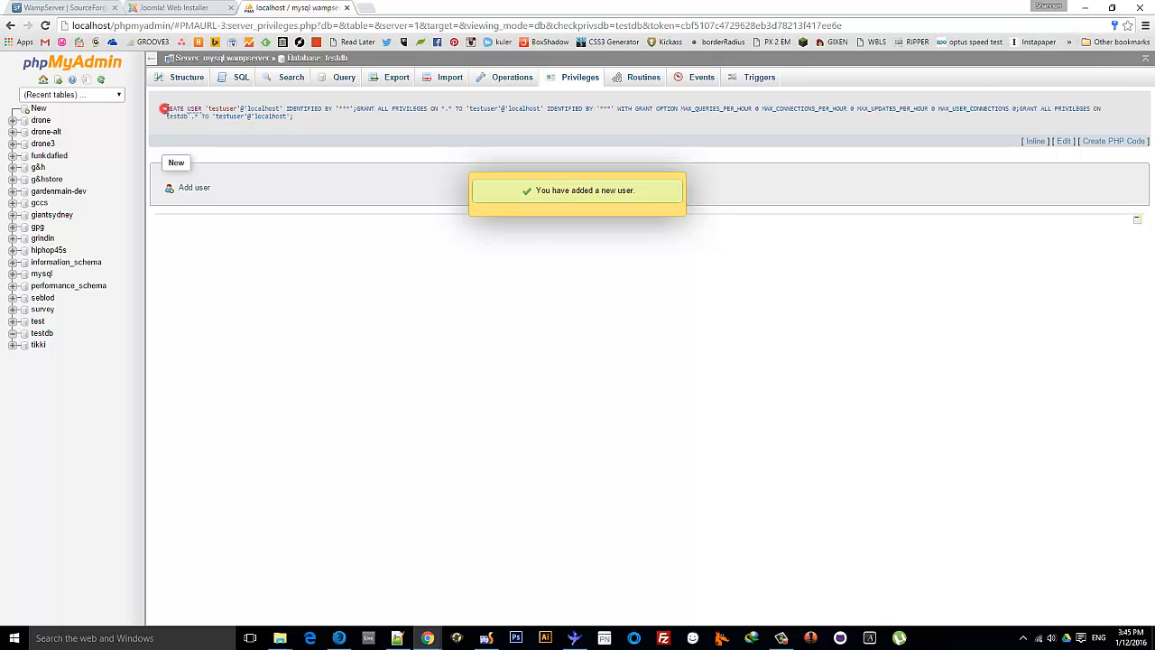
left_click_drag(164, 108, 207, 109)
double_click(213, 109)
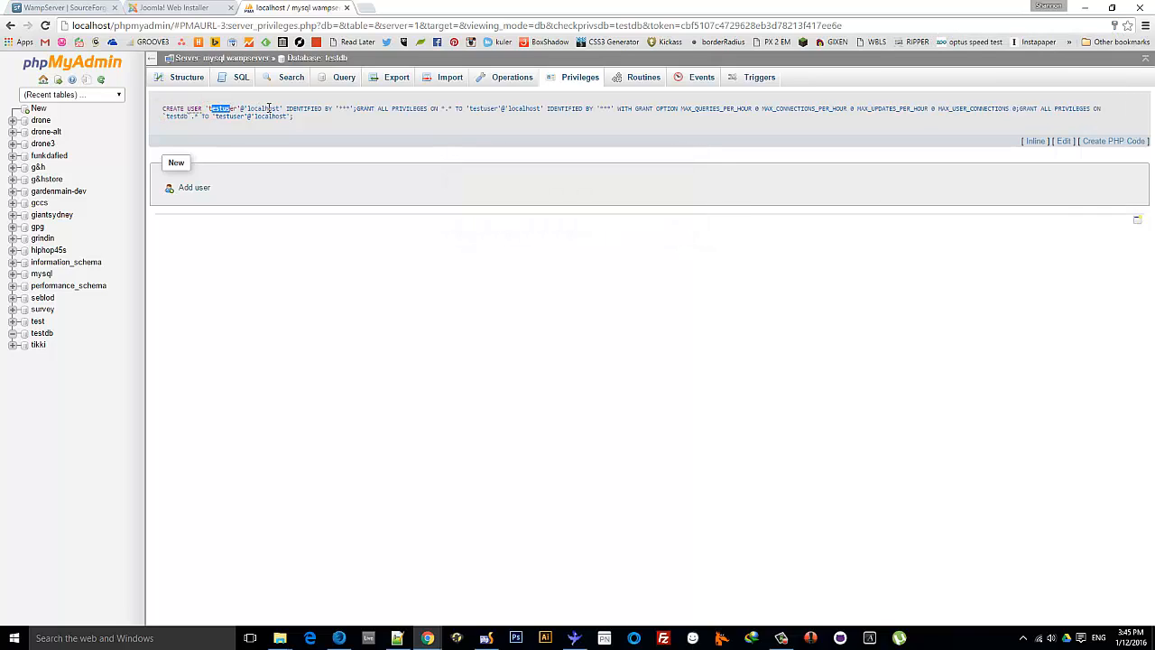
left_click_drag(360, 108, 431, 110)
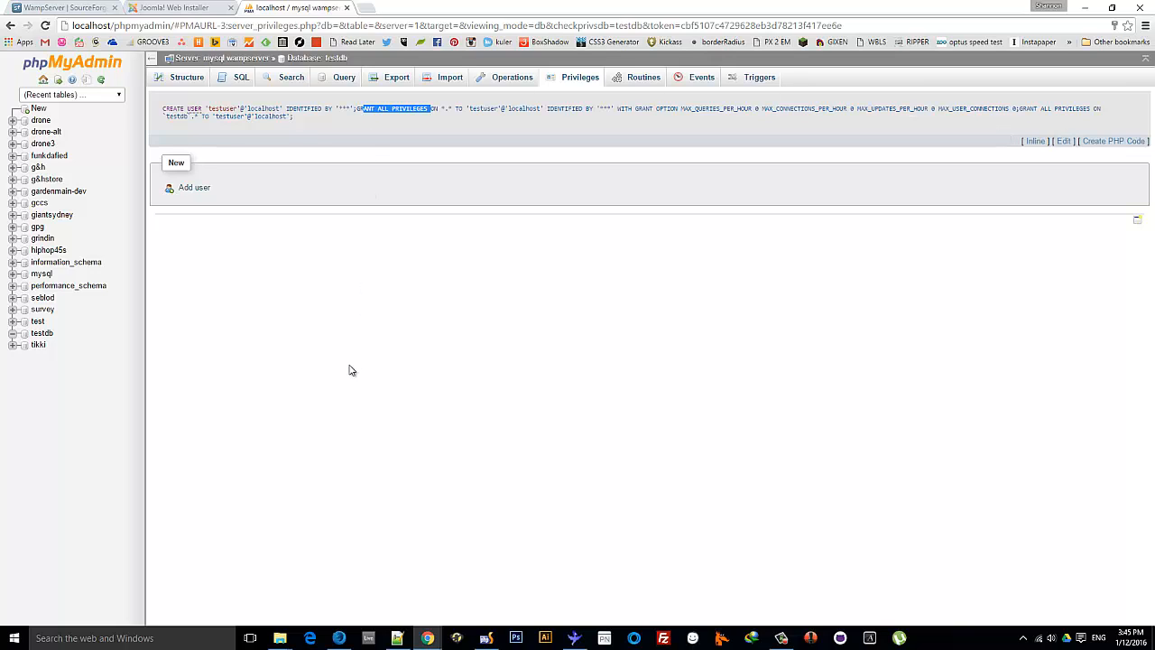
left_click(176, 9)
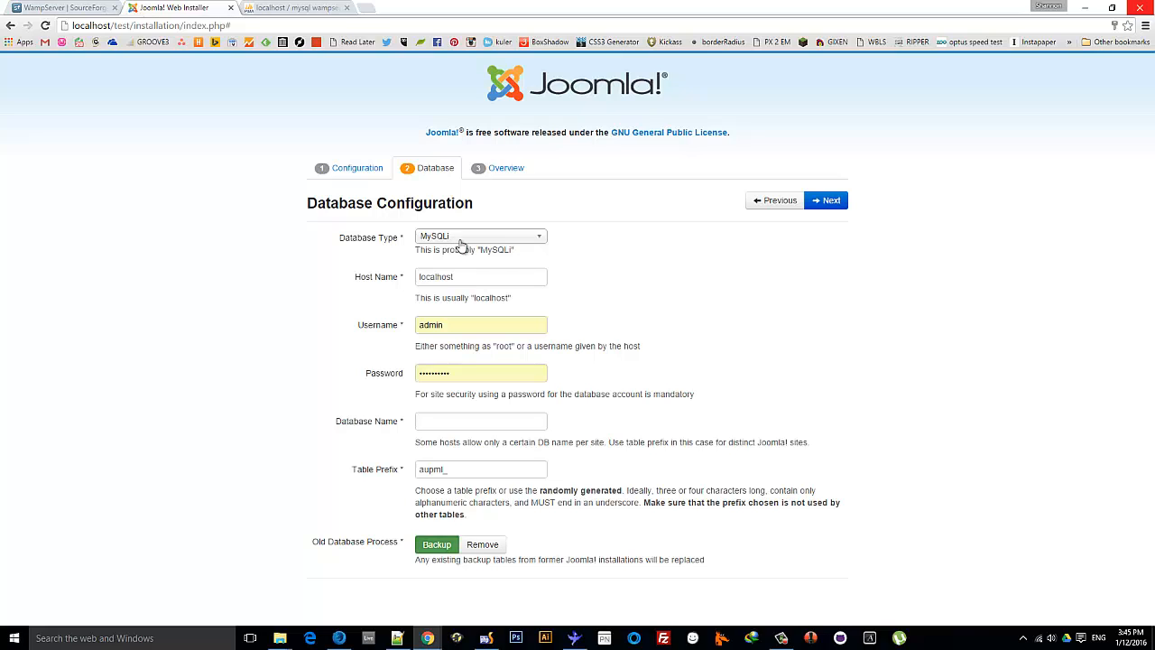
Keep MySQLi as the database type and localhost as the host name
left_click(452, 238)
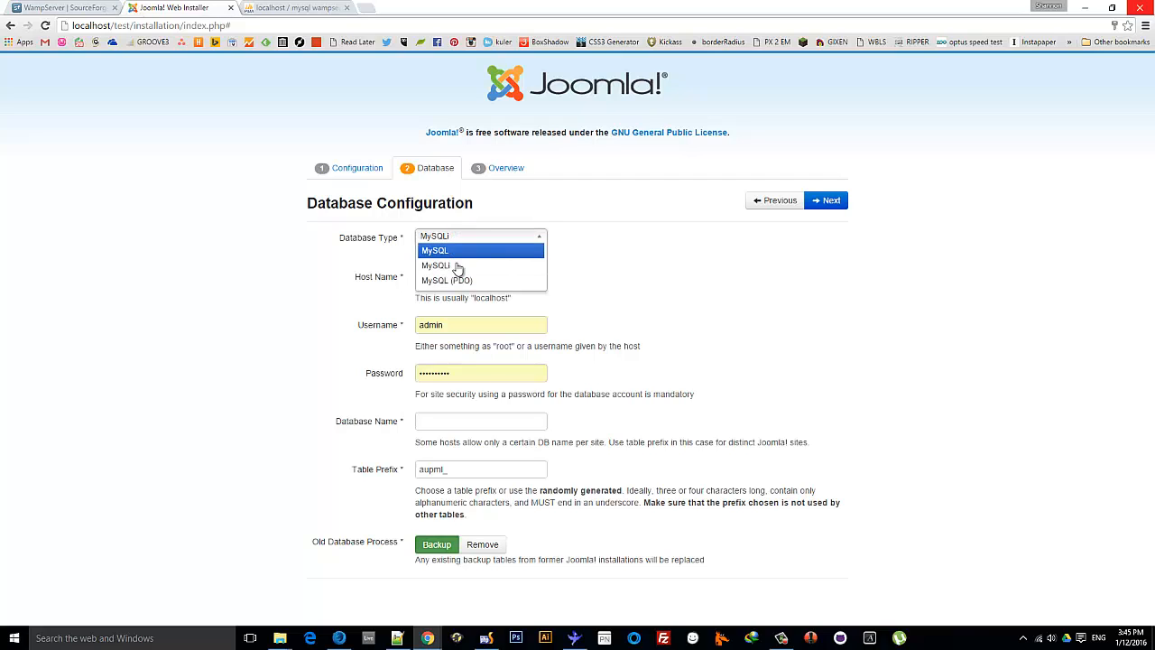
left_click(456, 267)
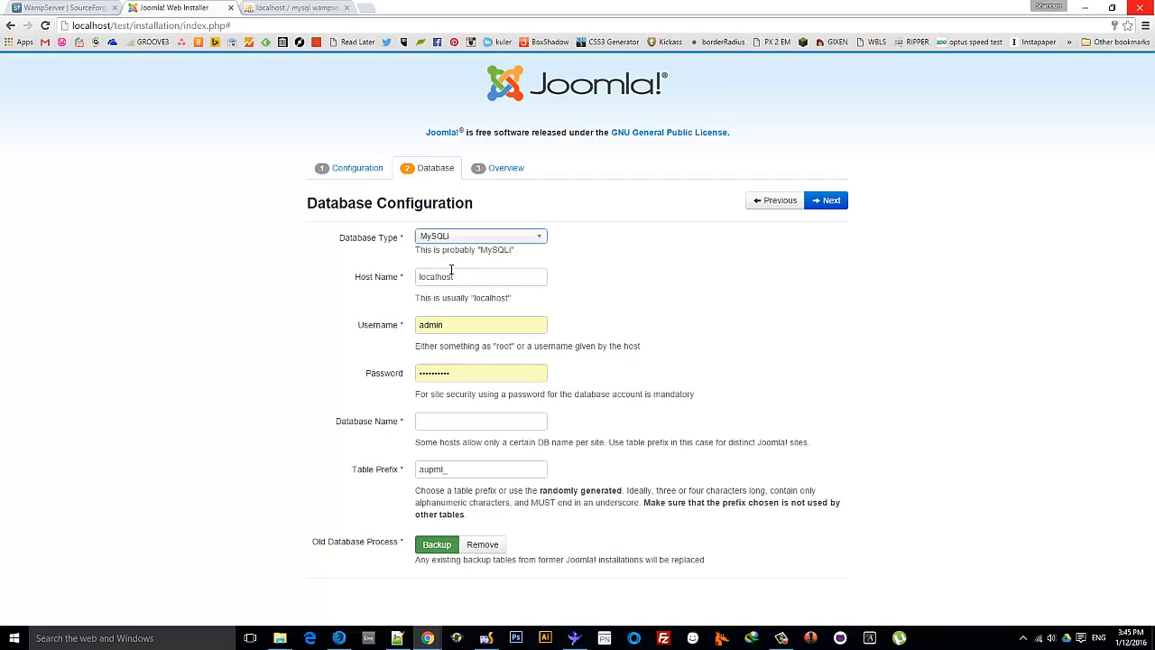
left_click(431, 276)
left_click_drag(431, 276, 397, 317)
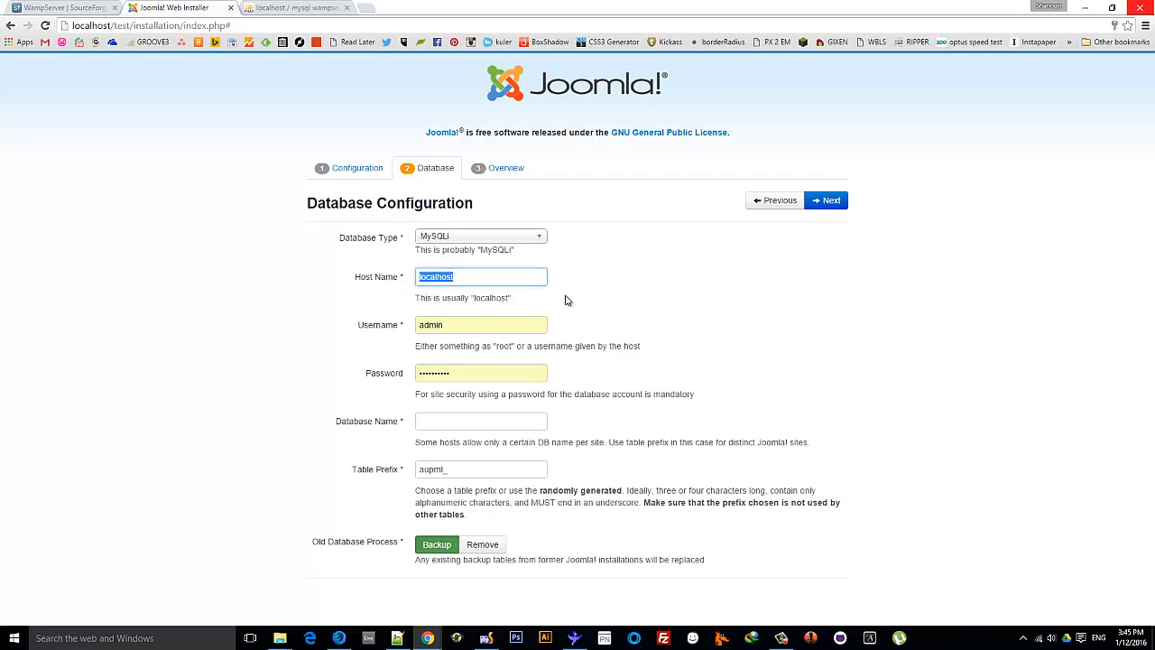
left_click(710, 297)
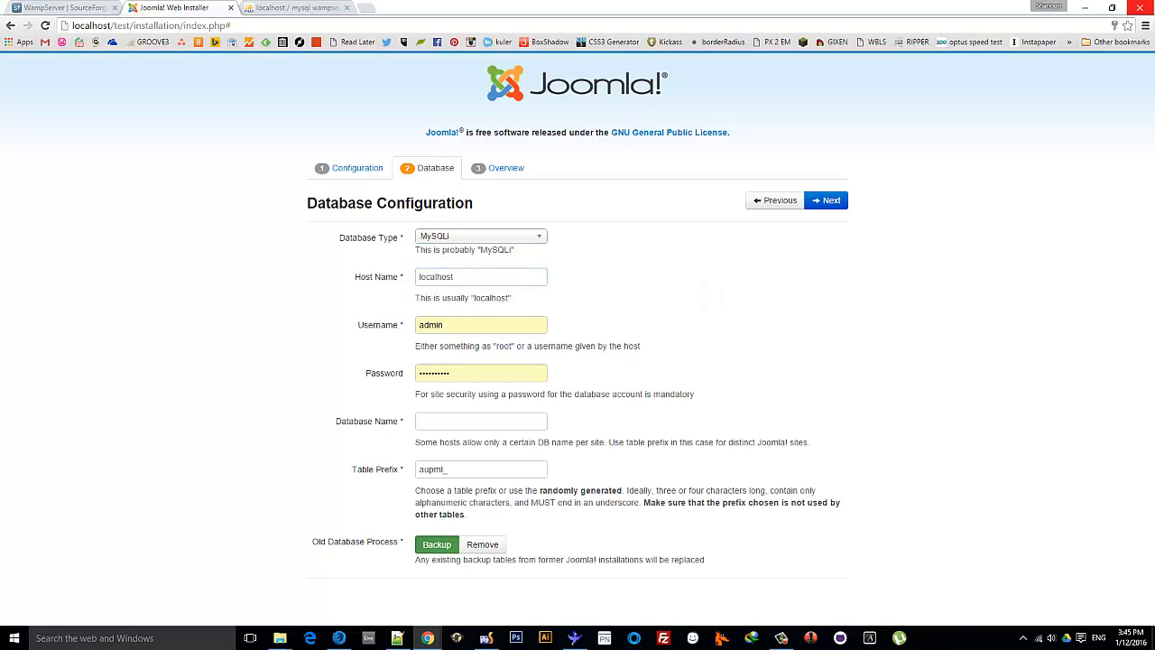
Replace the admin username with testuser copied from the notes
left_click(397, 638)
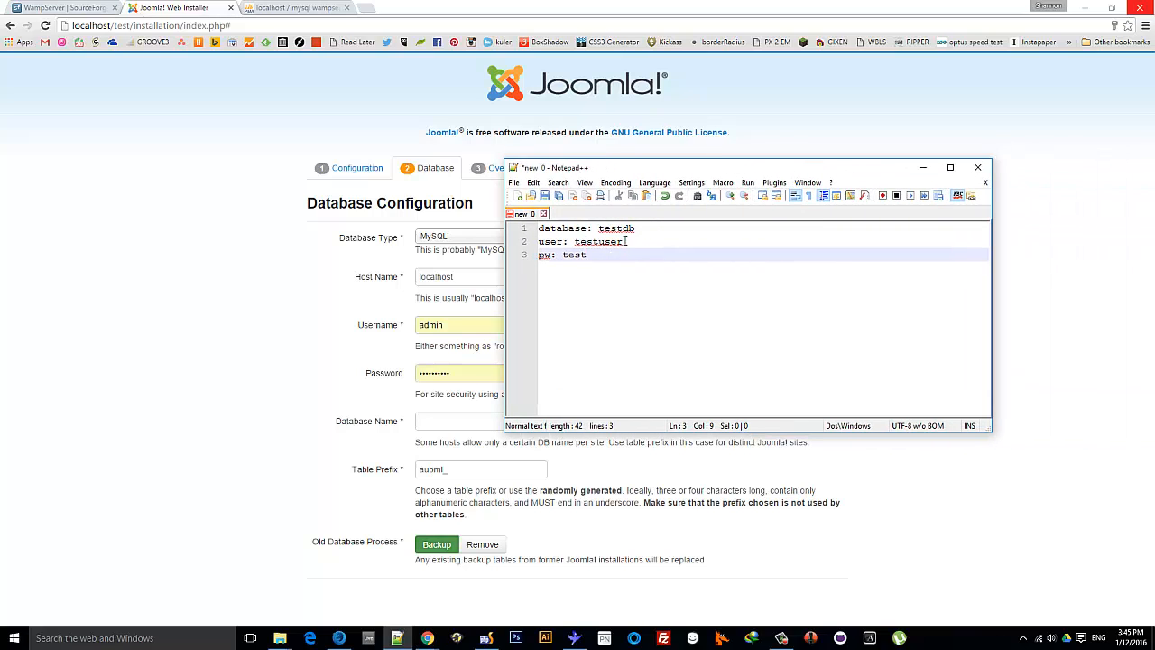
double_click(623, 241)
key("ctrl+c")
left_click_drag(636, 169, 1154, 217)
left_click_drag(474, 327, 402, 328)
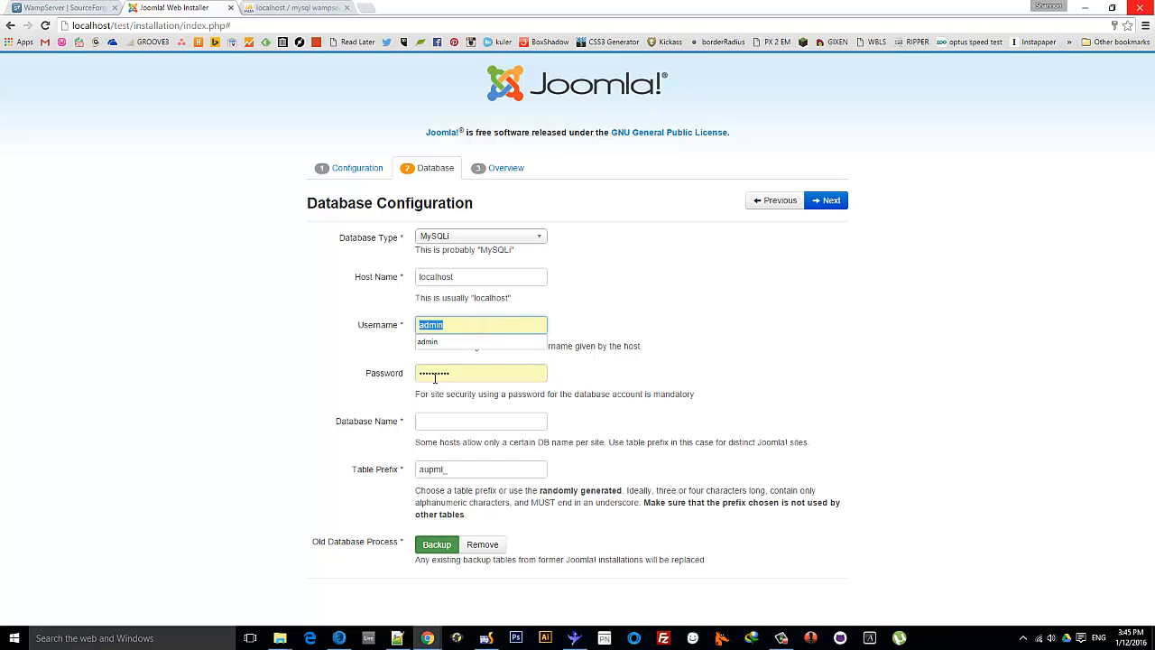
key("ctrl+v")
left_click(248, 319)
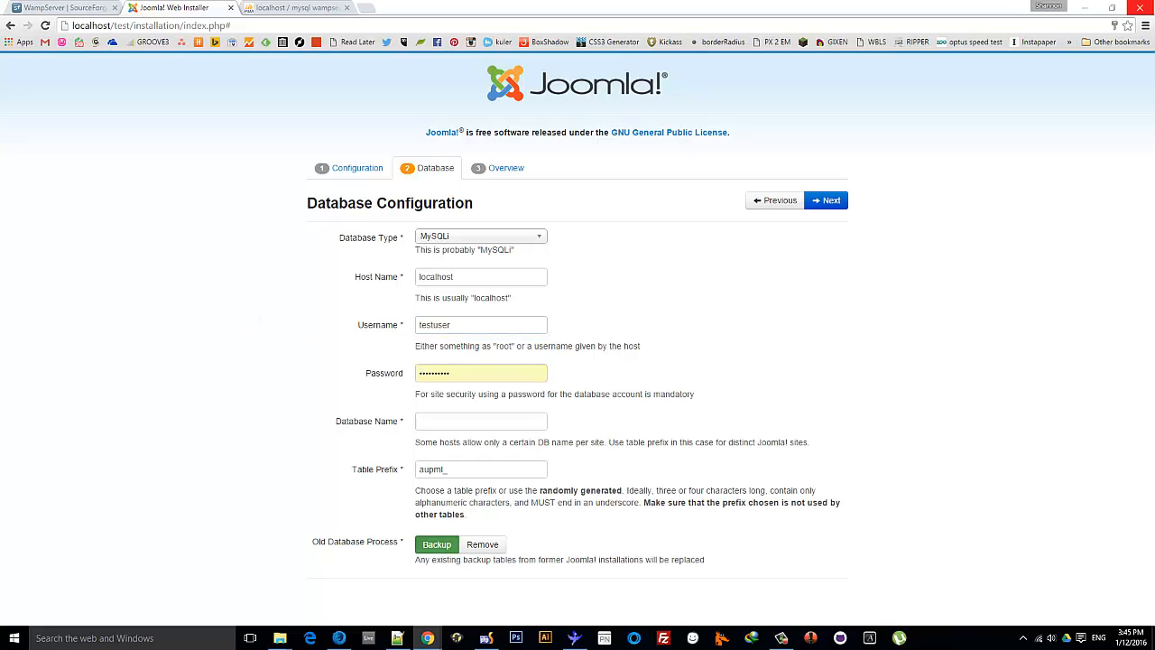
Paste the noted password and the database name testdb from the notes into the form
left_click_drag(1154, 153, 542, 114)
left_click_drag(509, 200, 485, 201)
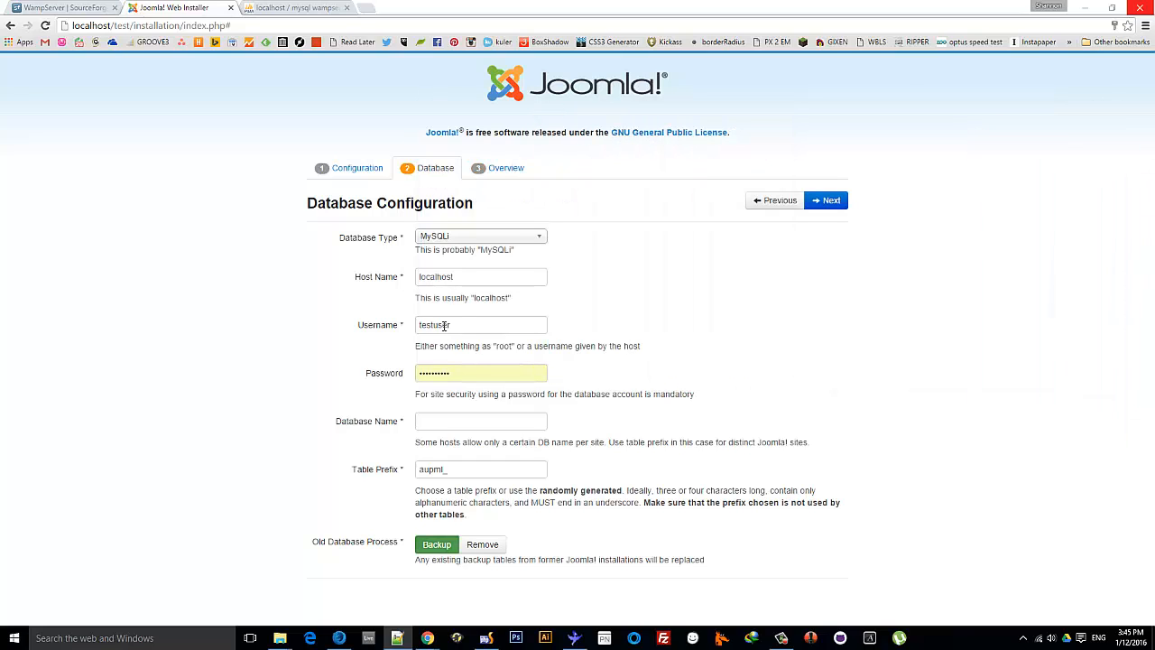
double_click(474, 379)
key("ctrl+v")
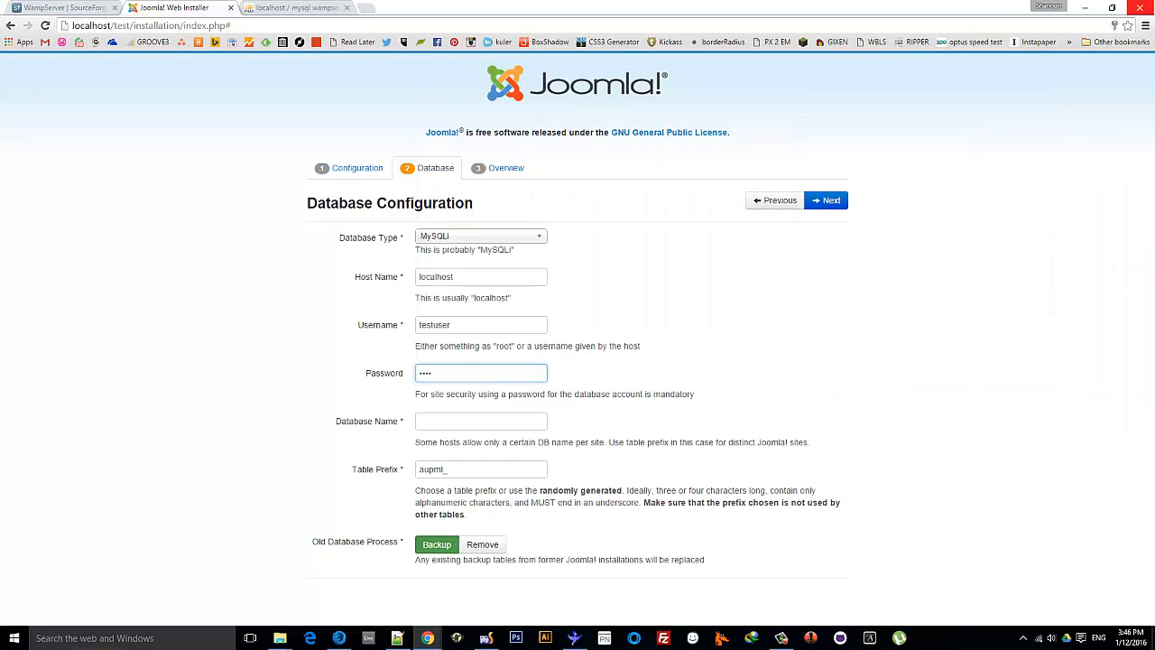
key("alt+Tab")
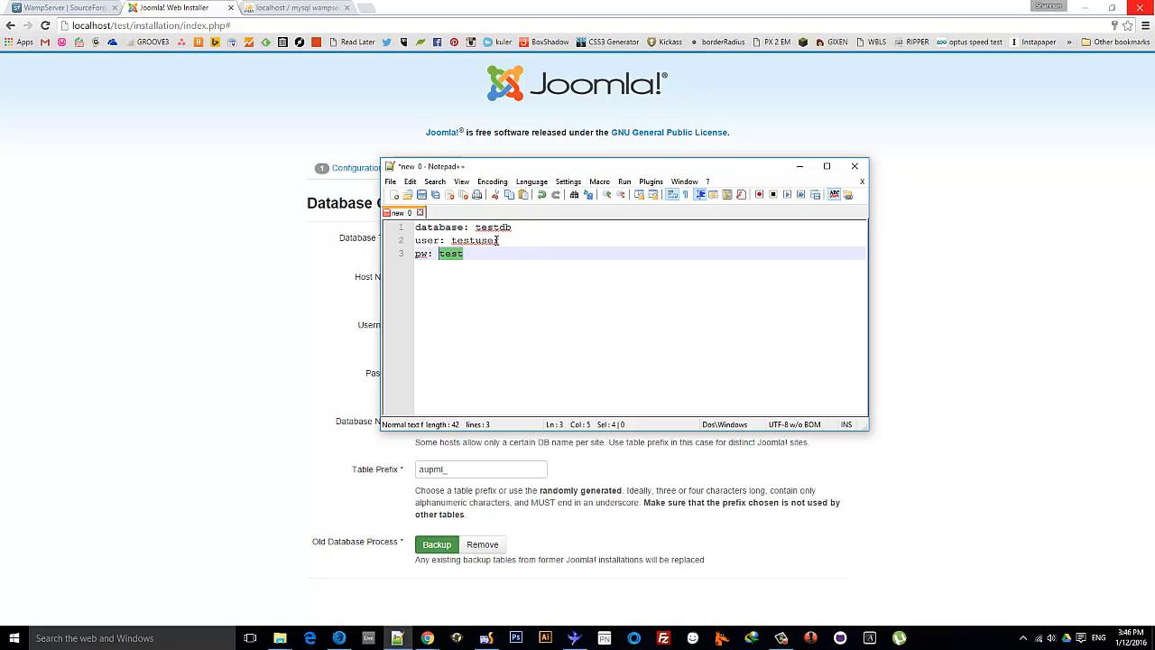
left_click(516, 226)
double_click(516, 227)
key("ctrl+c")
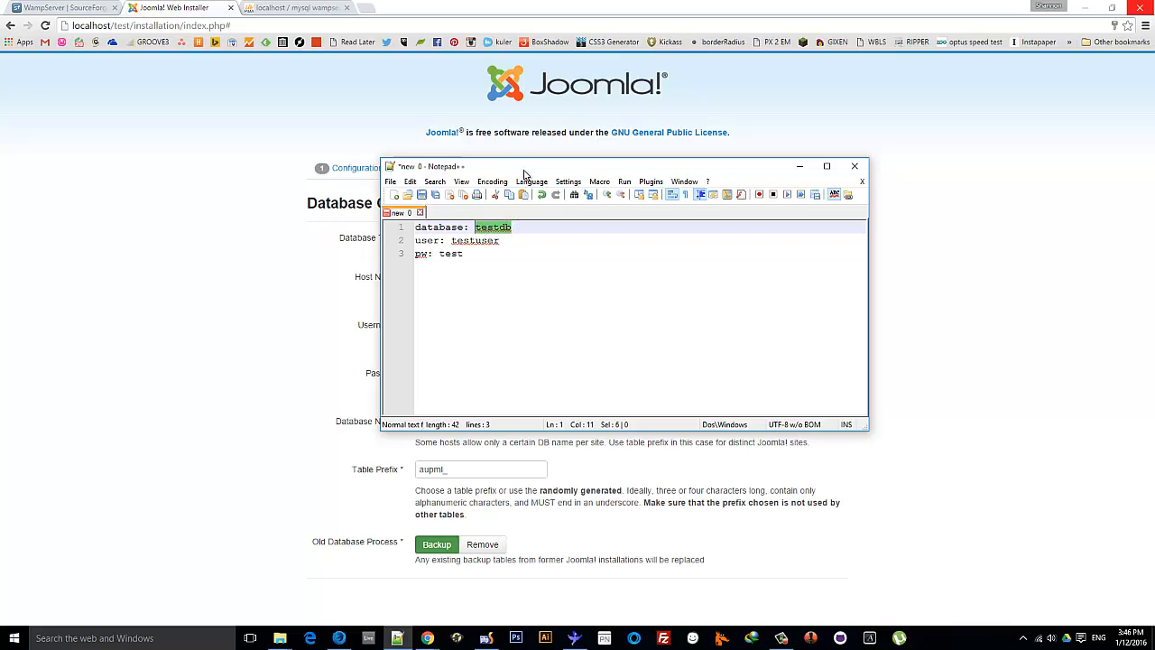
left_click(448, 423)
key("ctrl+v")
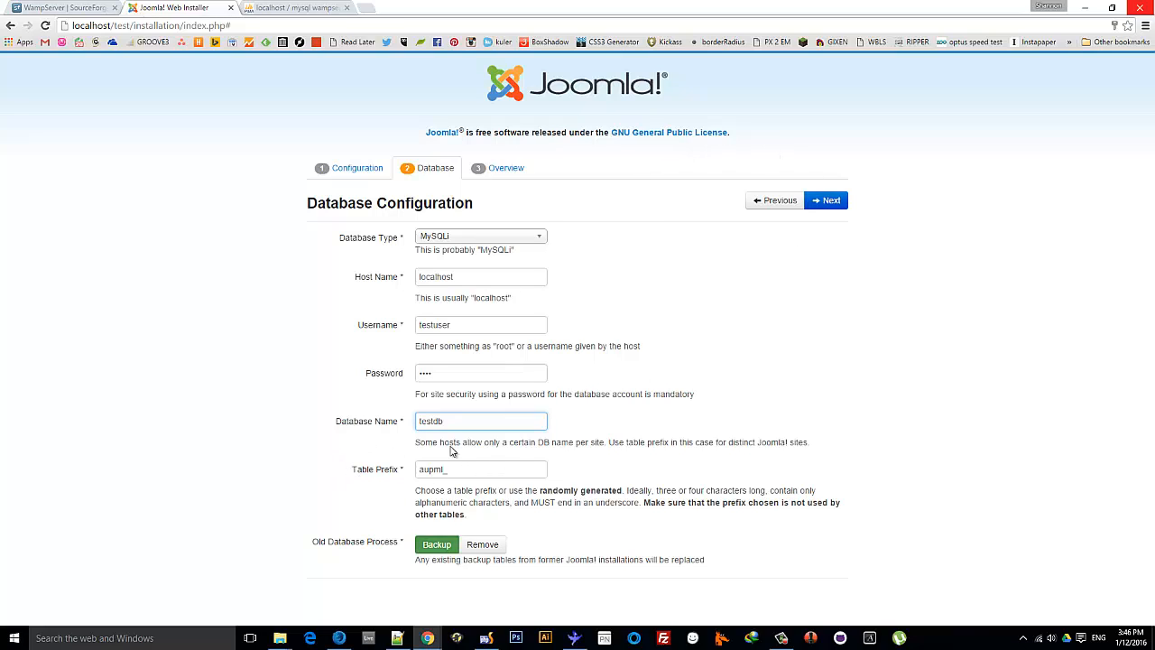
Advance to the Overview step and run the Joomla installation
left_click(830, 203)
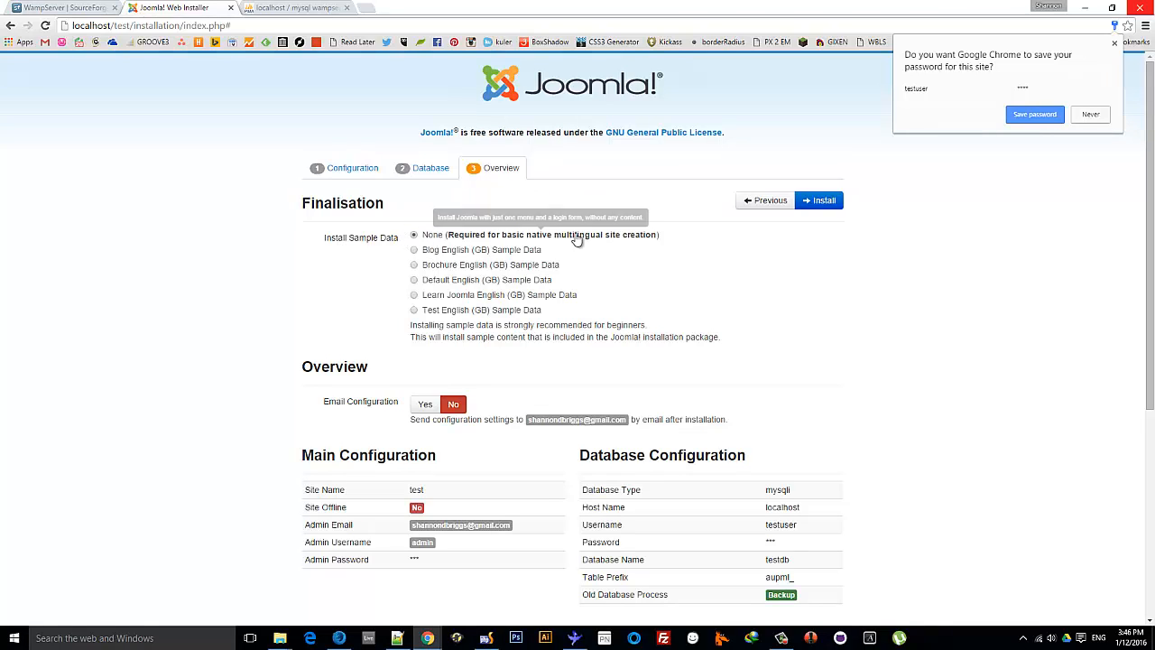
left_click(824, 200)
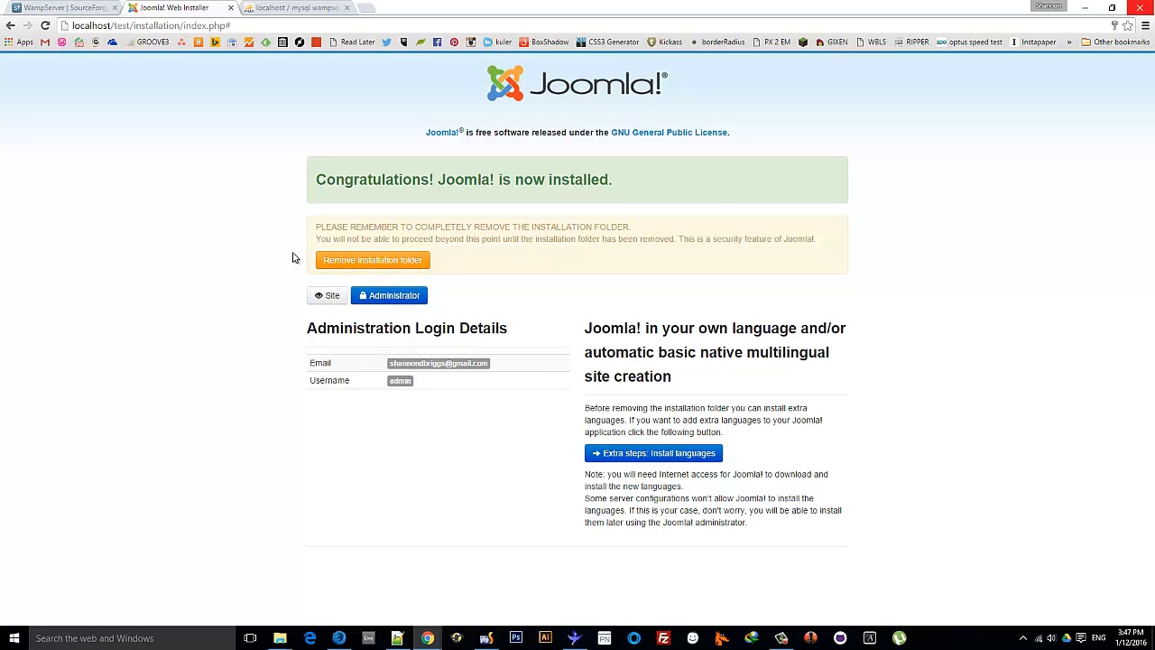
Check the site files in File Explorer and remove Joomla's installation folder
left_click(280, 638)
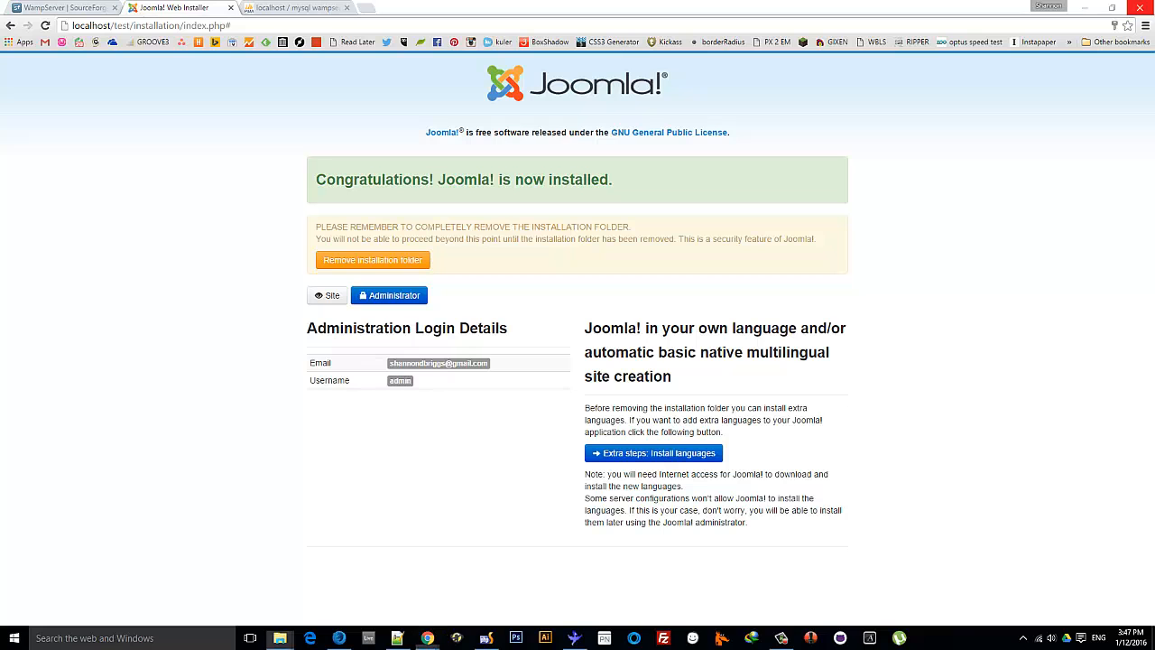
left_click_drag(1154, 129, 490, 87)
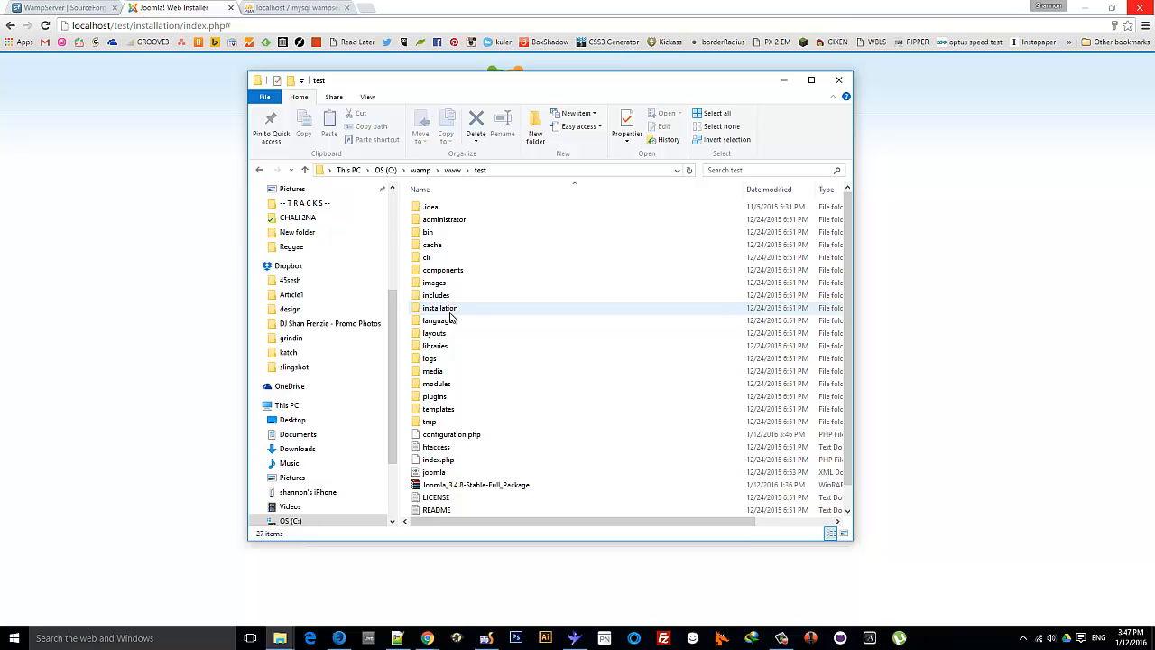
left_click_drag(464, 81, 1154, 92)
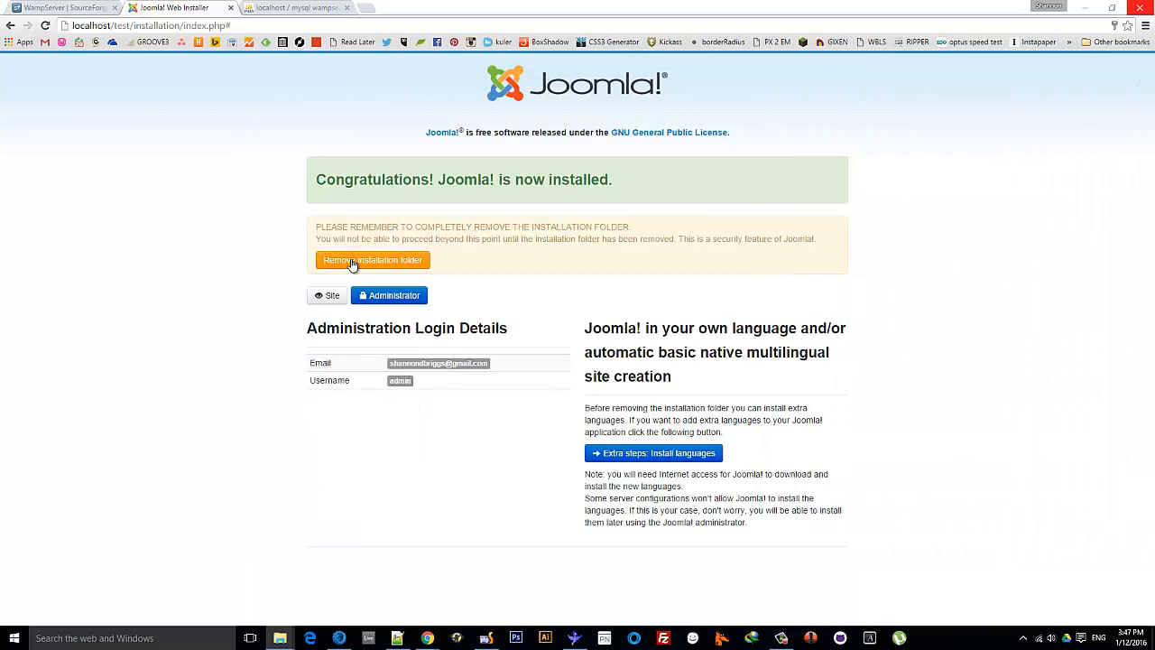
left_click(388, 262)
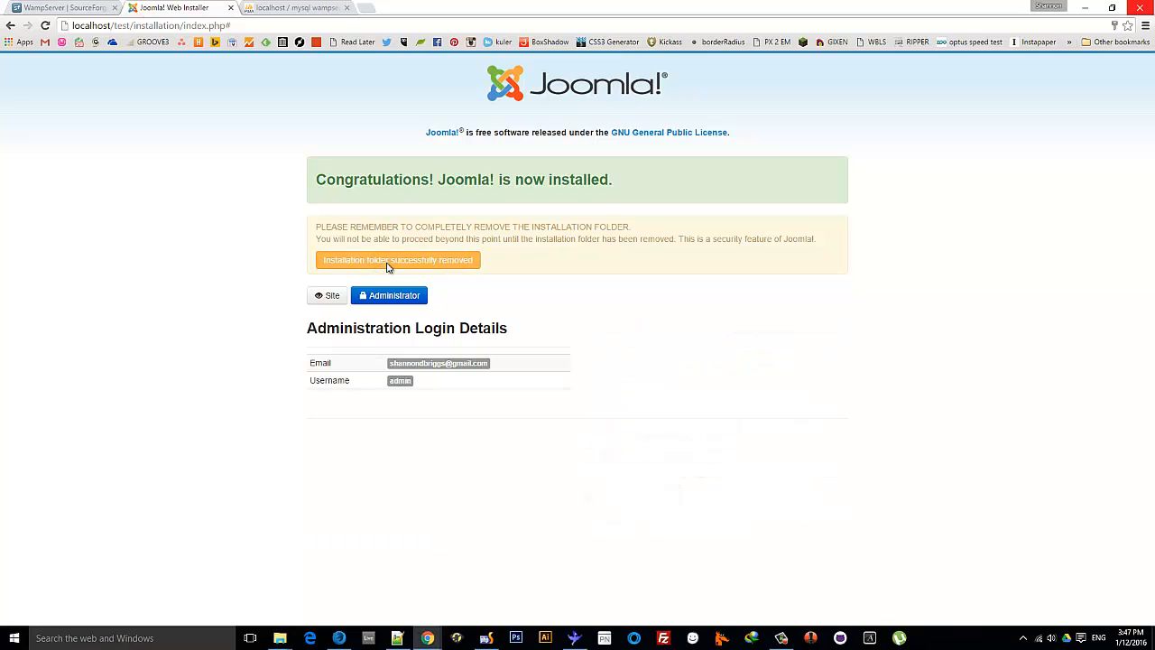
mouse_move(1154, 107)
left_mouse_down()
mouse_move(482, 95)
mouse_move(1154, 94)
left_mouse_up()
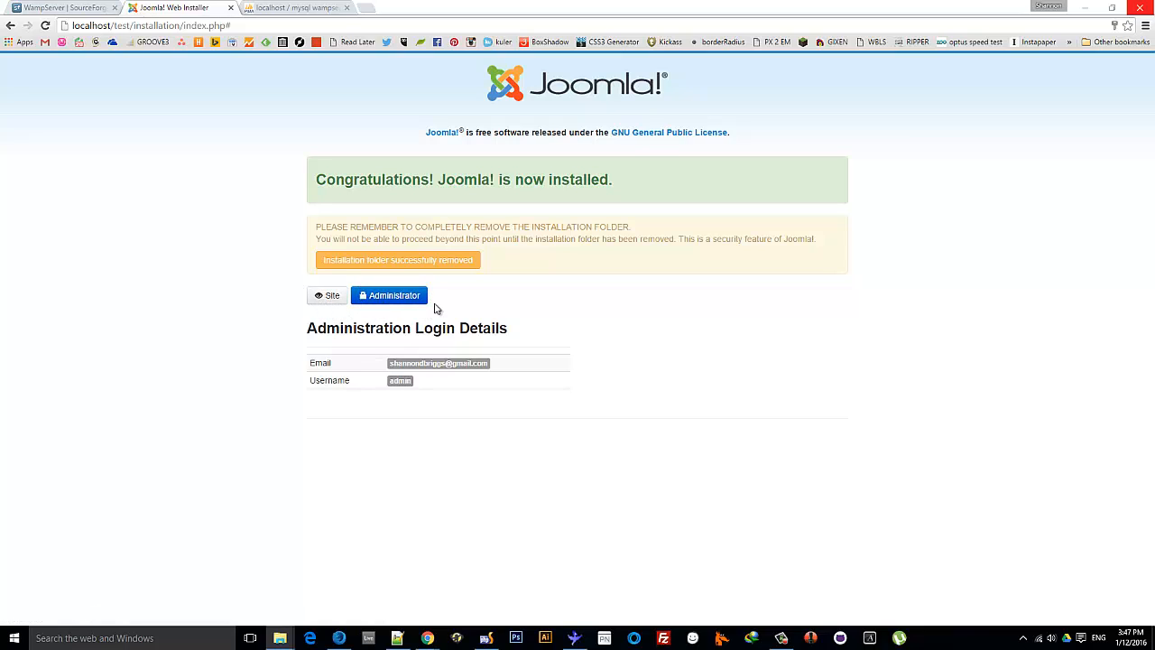
View the new front-end site, then load localhost/test/administrator
left_click(330, 300)
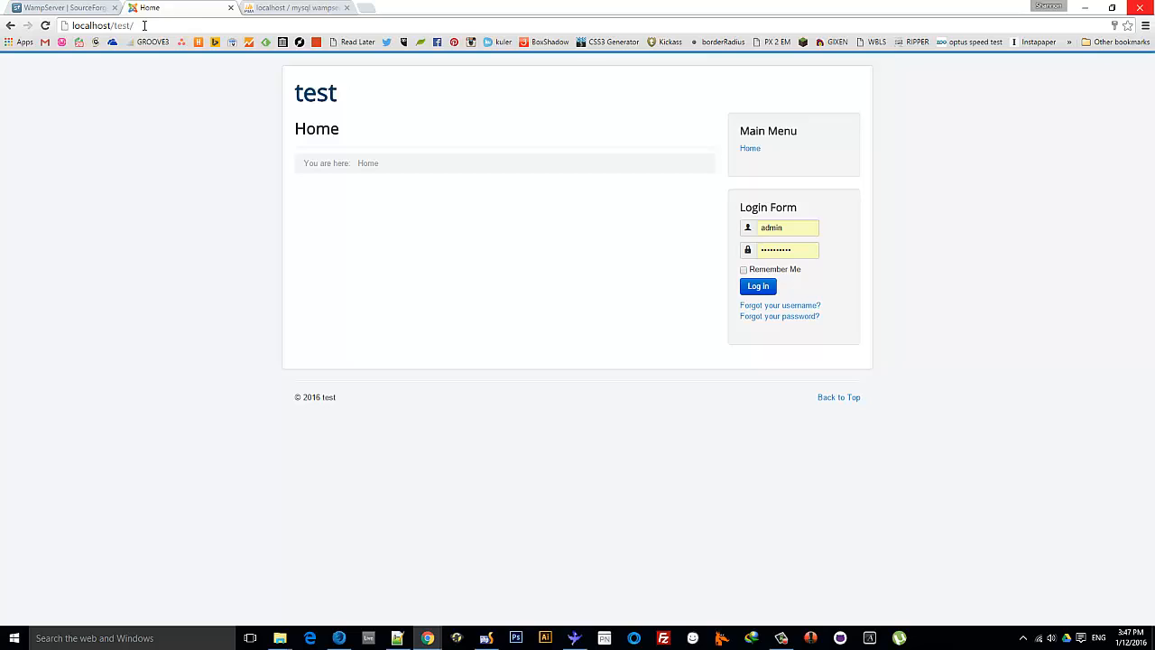
left_click_drag(143, 25, 72, 26)
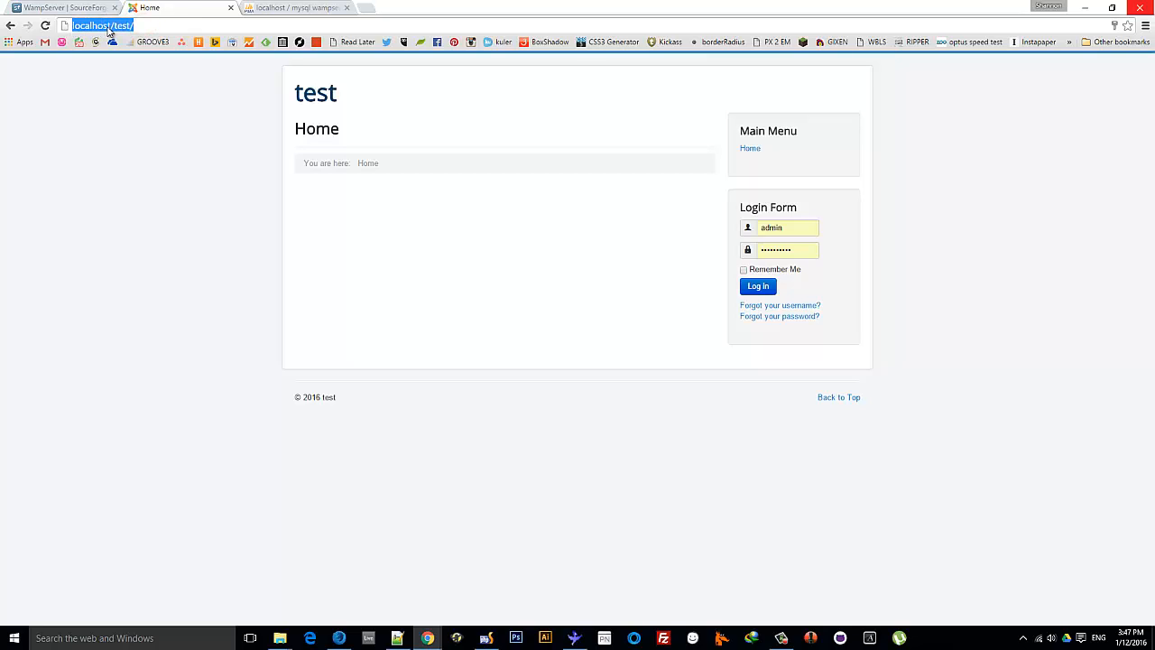
left_click(148, 26)
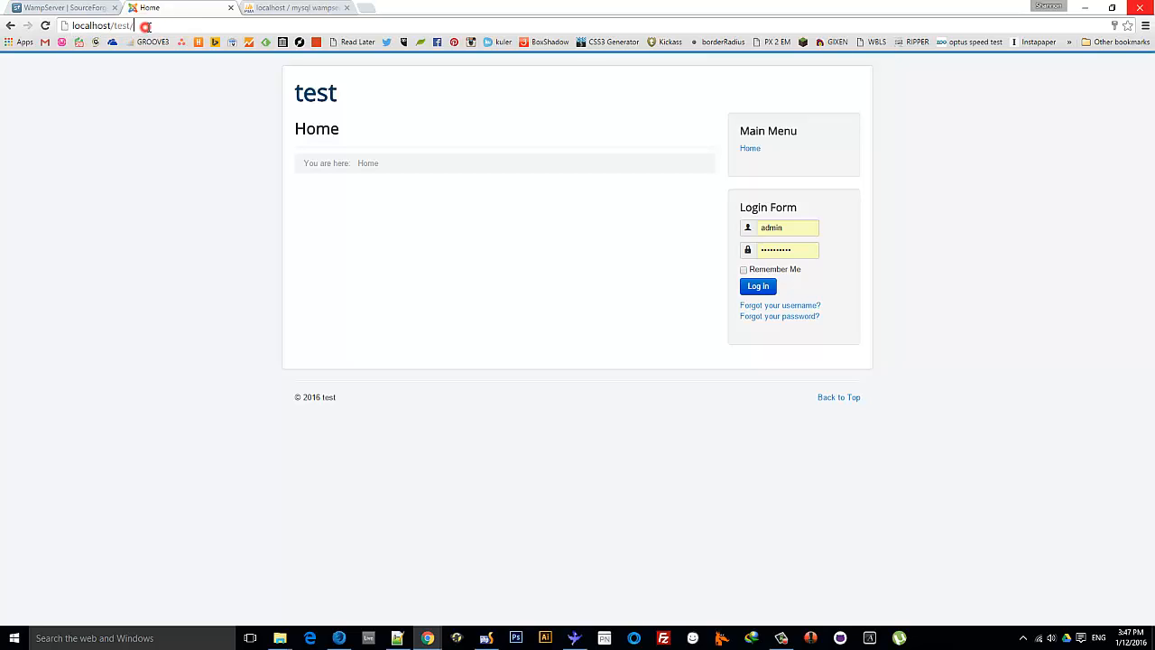
type("administr")
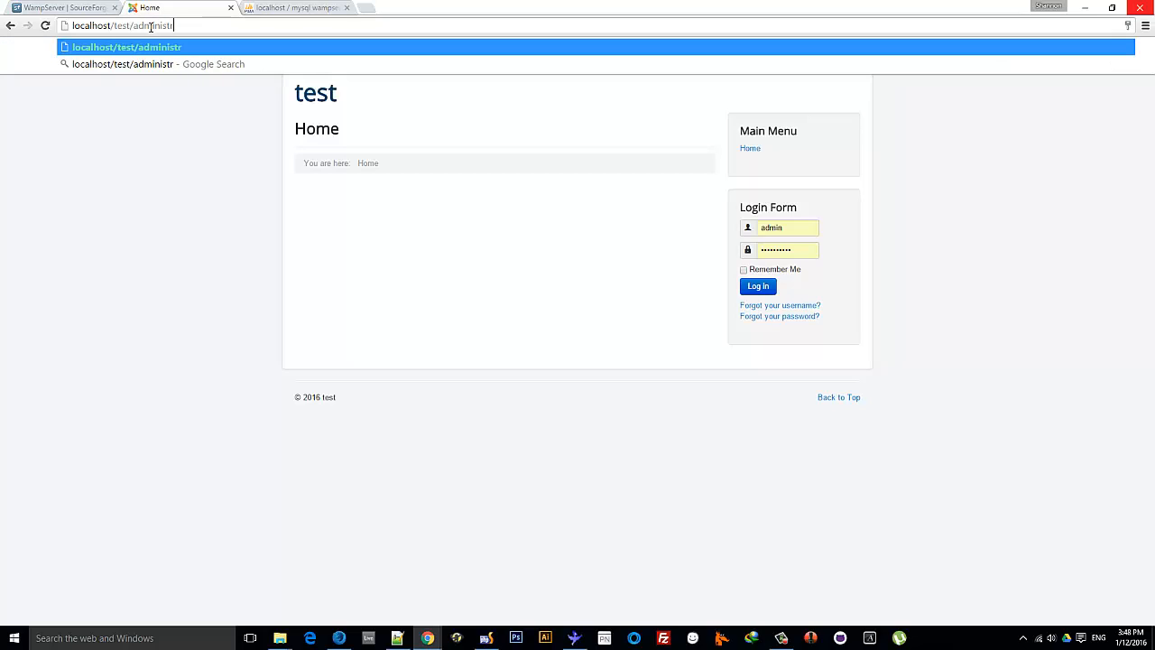
key("BackSpace")
type("rator")
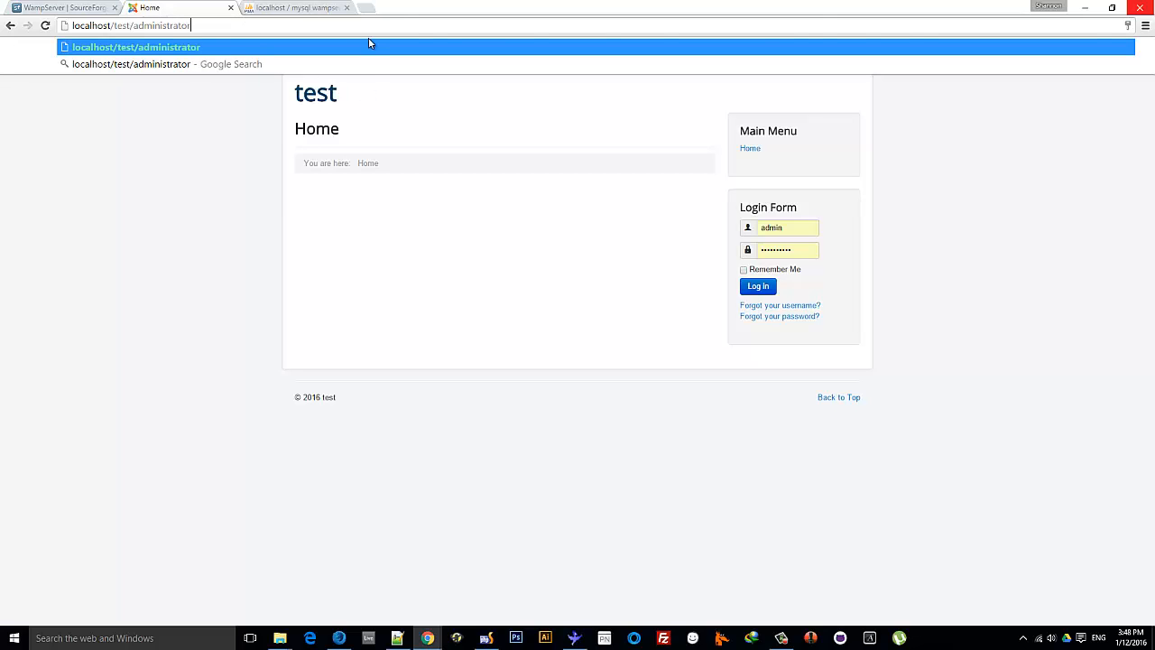
key("Return")
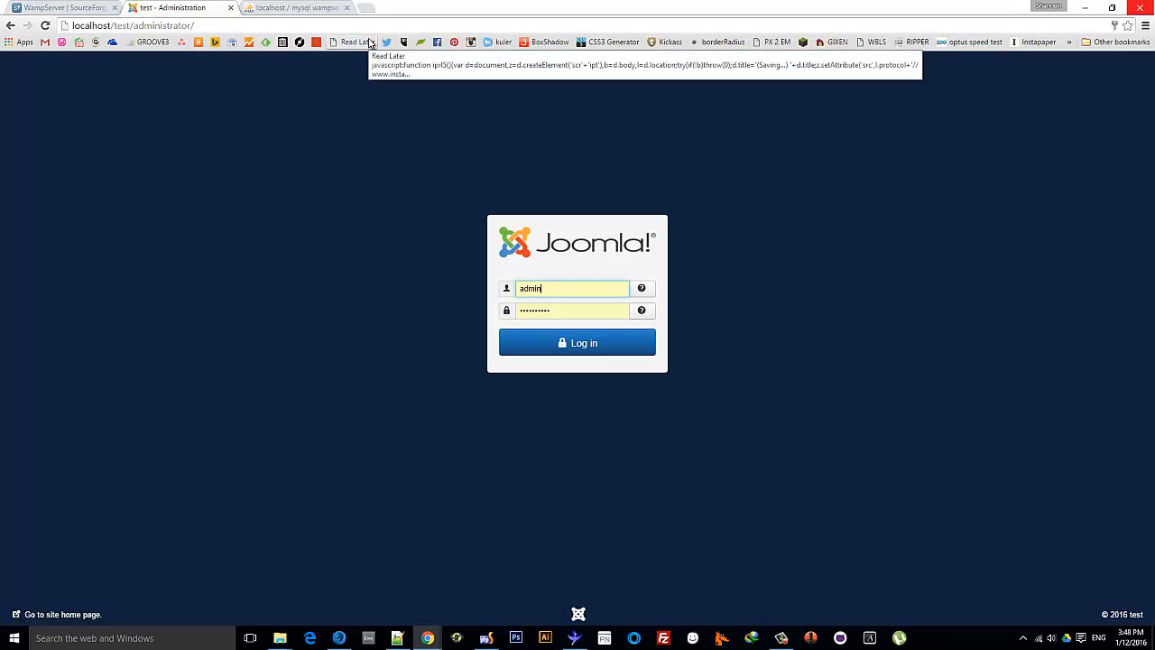
Enter username admin and the administrator password in the login form
double_click(563, 289)
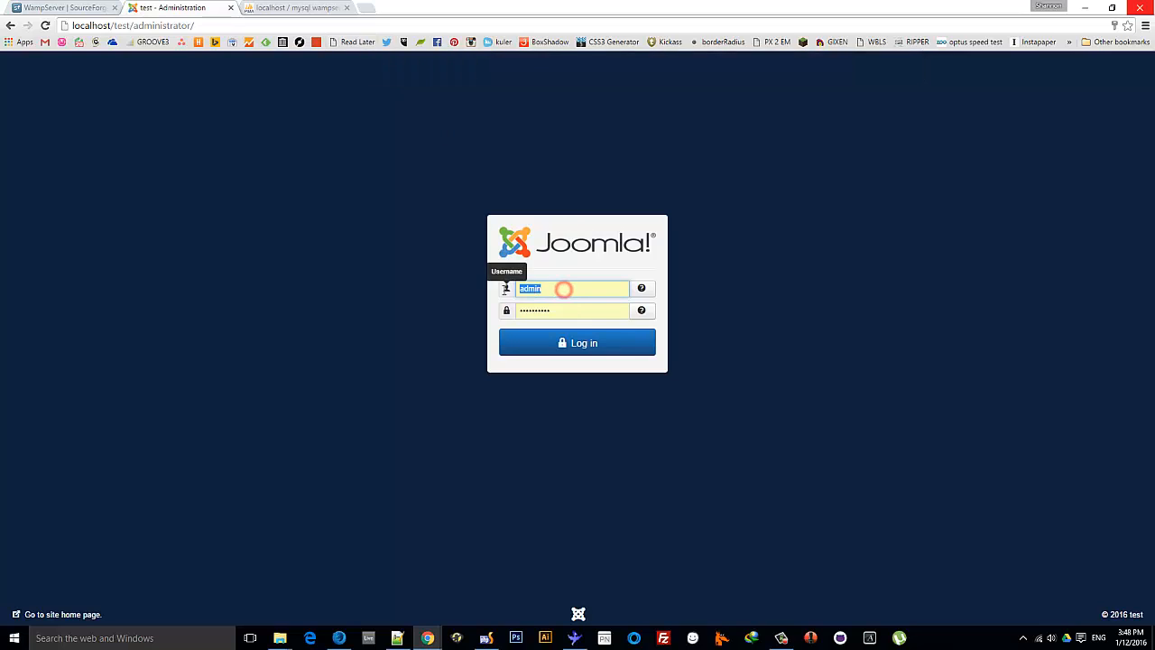
type("shan")
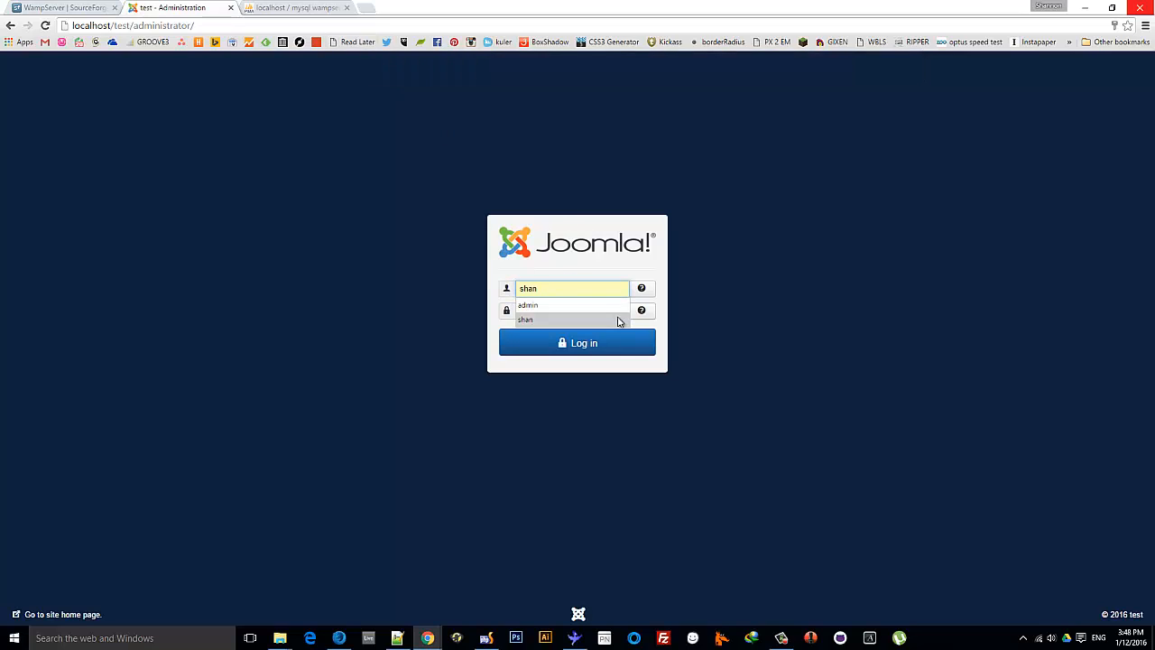
left_click(617, 321)
type("admi")
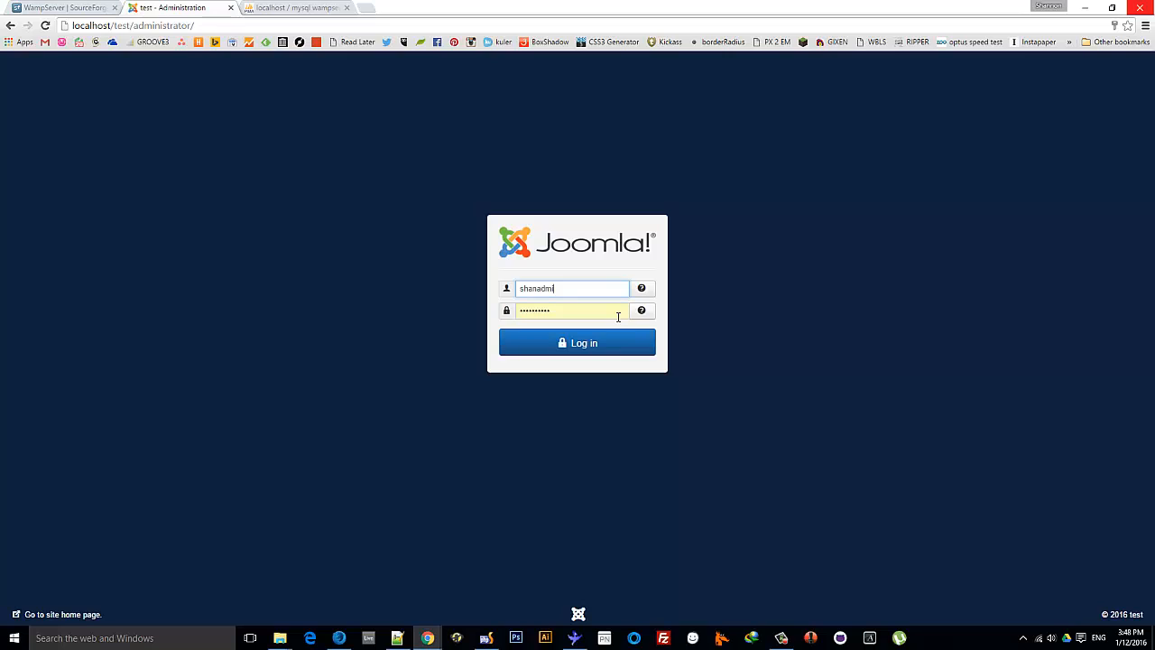
key("BackSpace")
key("BackSpace")
key("BackSpace")
key("BackSpace")
key("BackSpace")
key("BackSpace")
key("BackSpace")
type("admin")
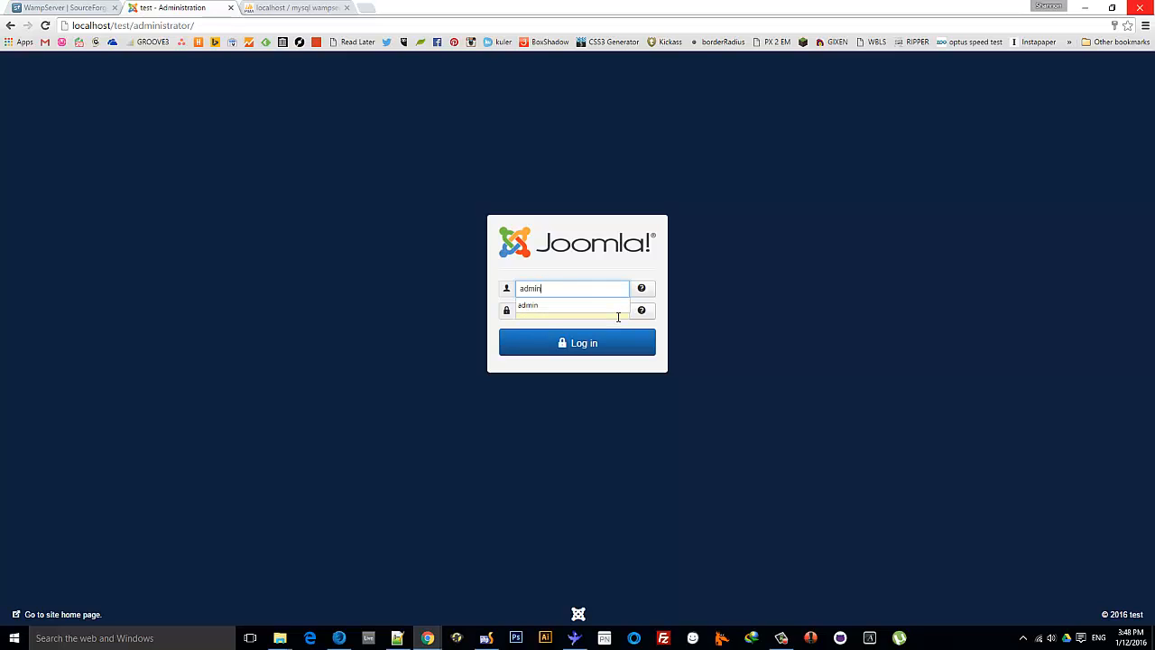
key("Tab")
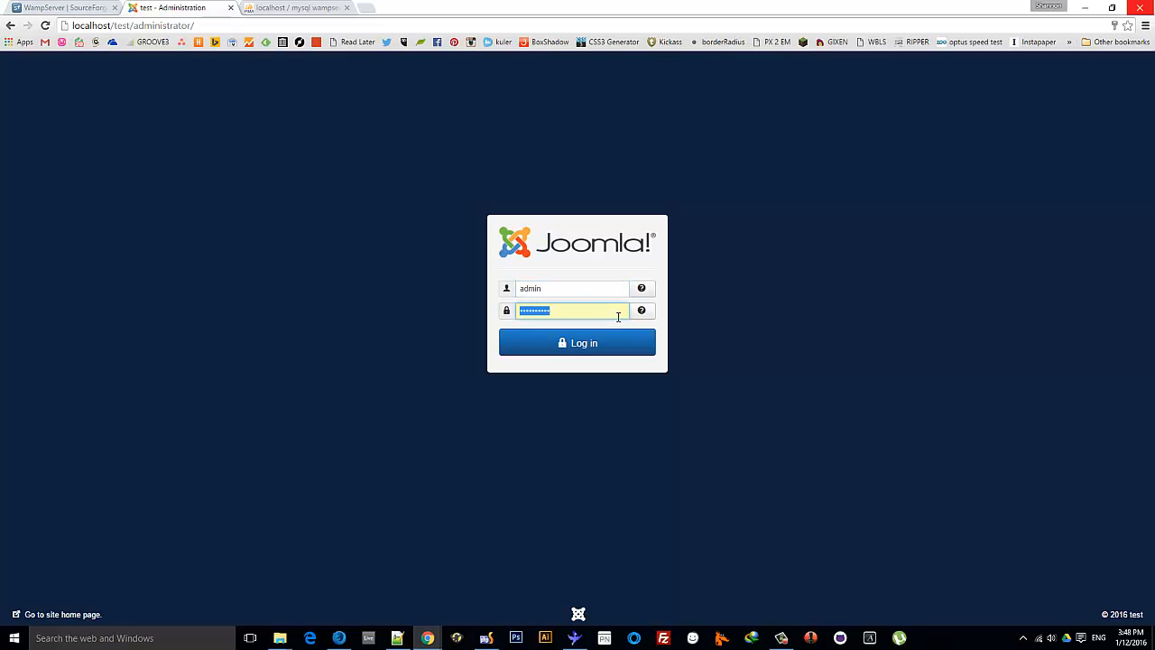
type("********")
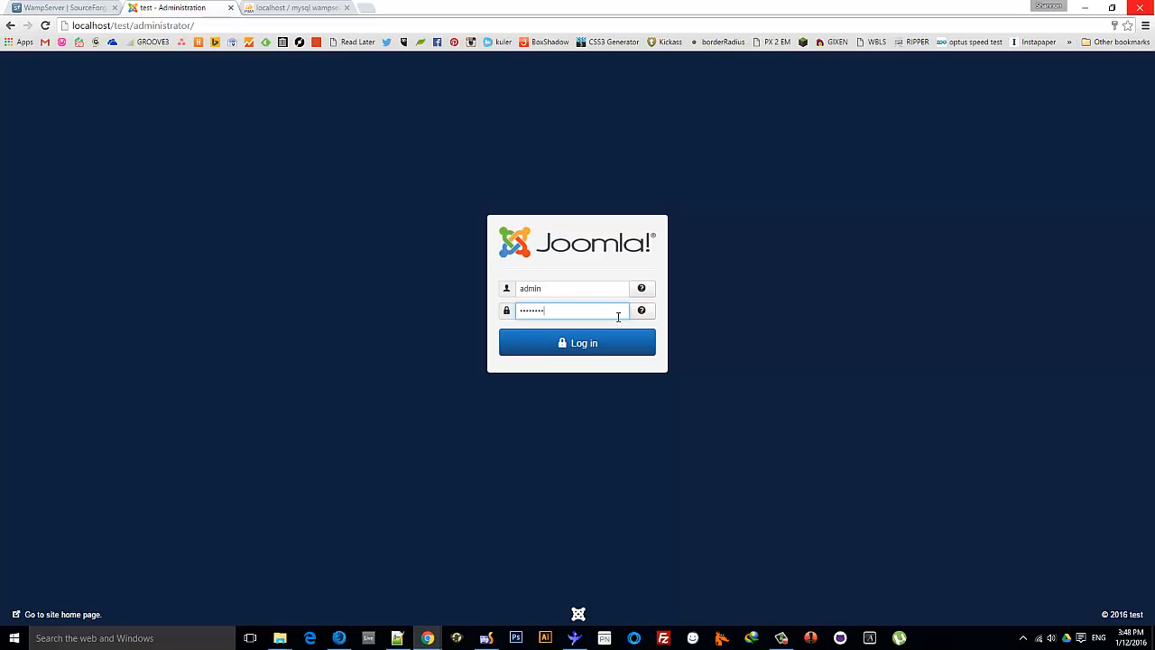
type("**")
Check the saved credentials in the notes, then log in to the Control Panel
key("super+e")
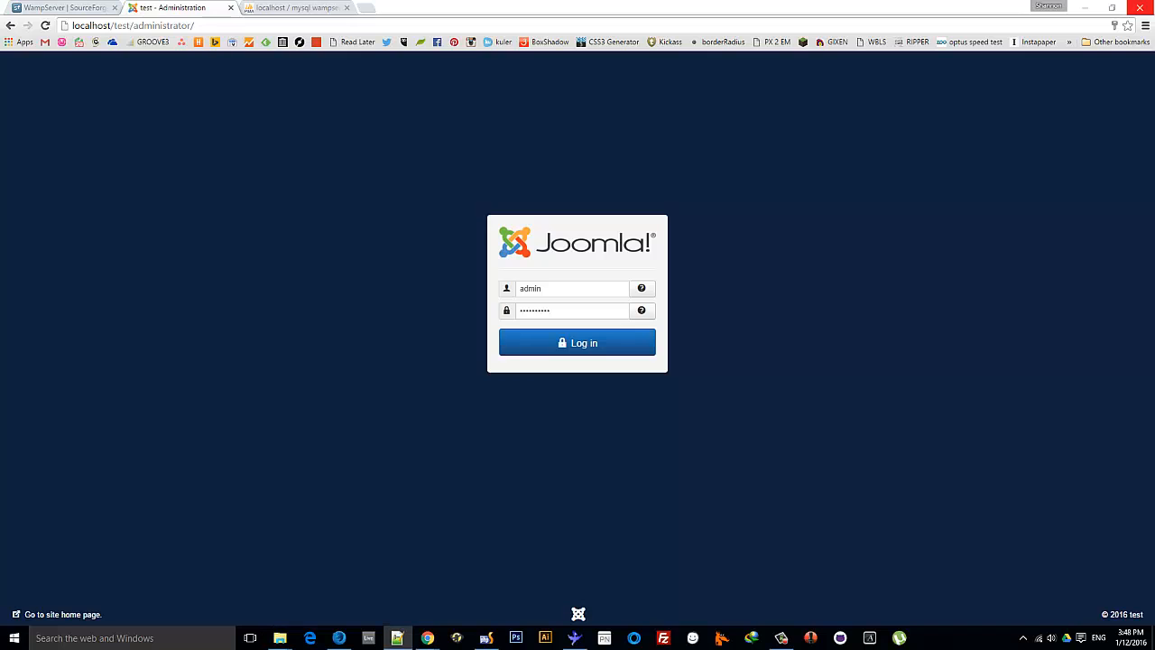
left_click(397, 638)
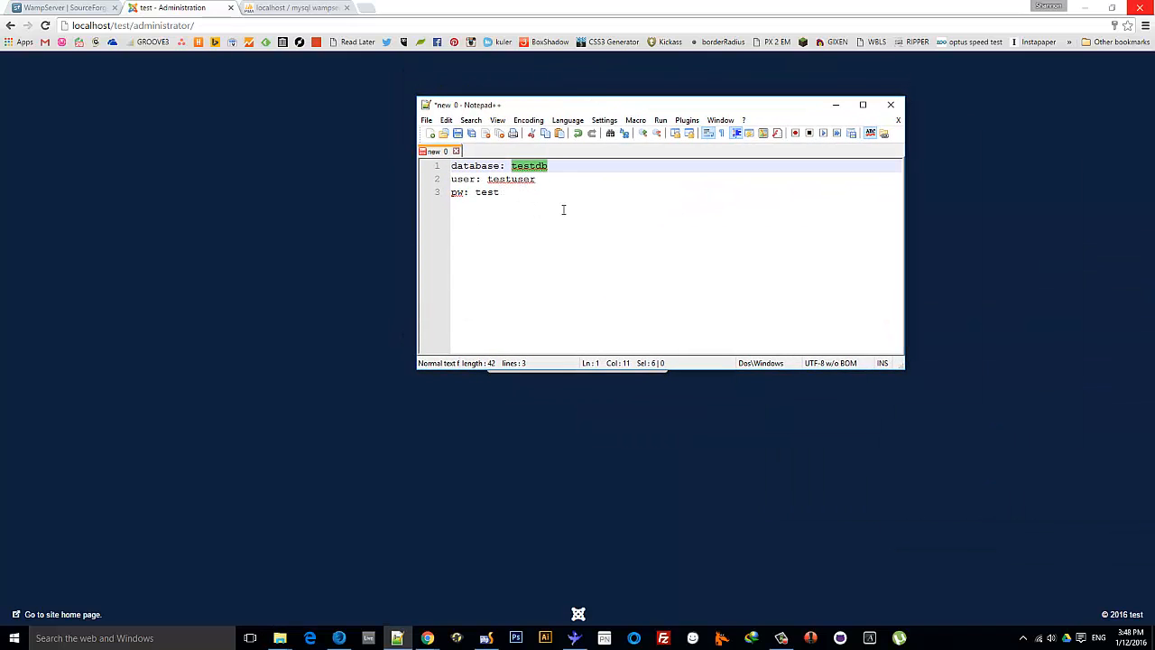
left_click_drag(542, 105, 1154, 135)
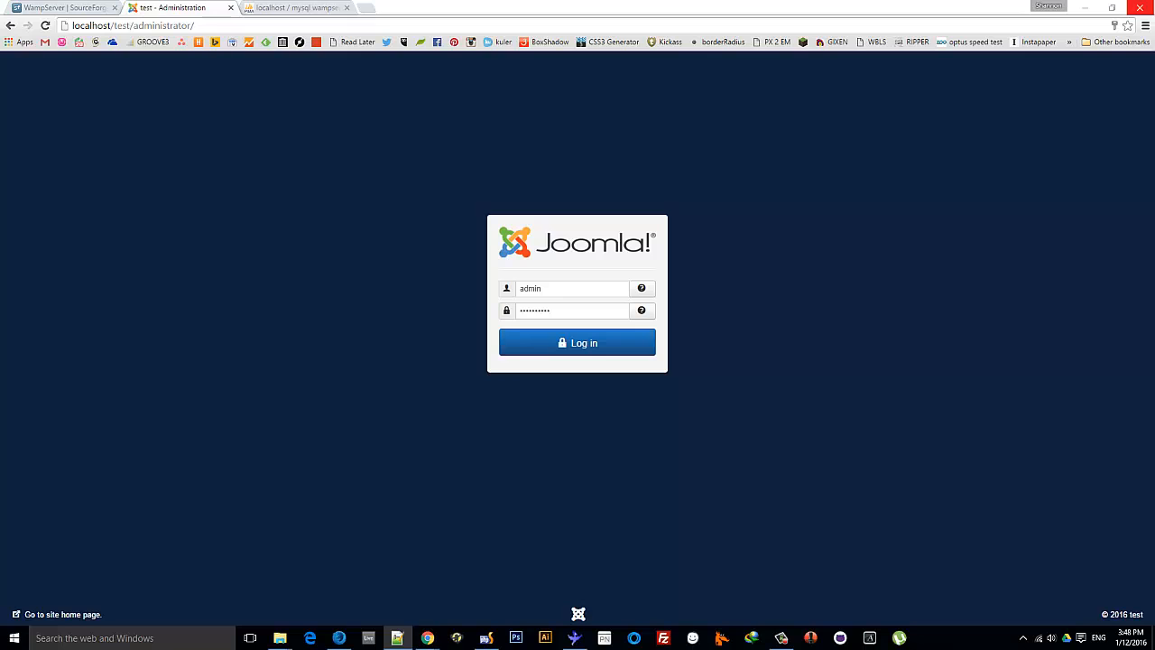
left_click_drag(1154, 163, 595, 168)
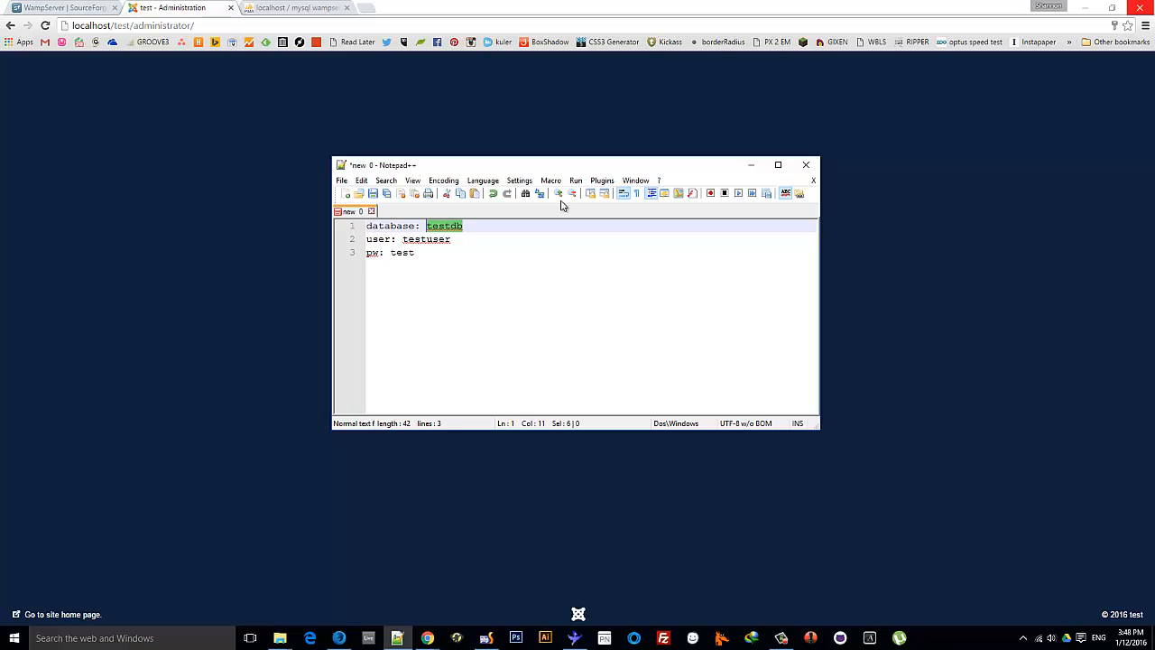
left_click_drag(582, 165, 1154, 166)
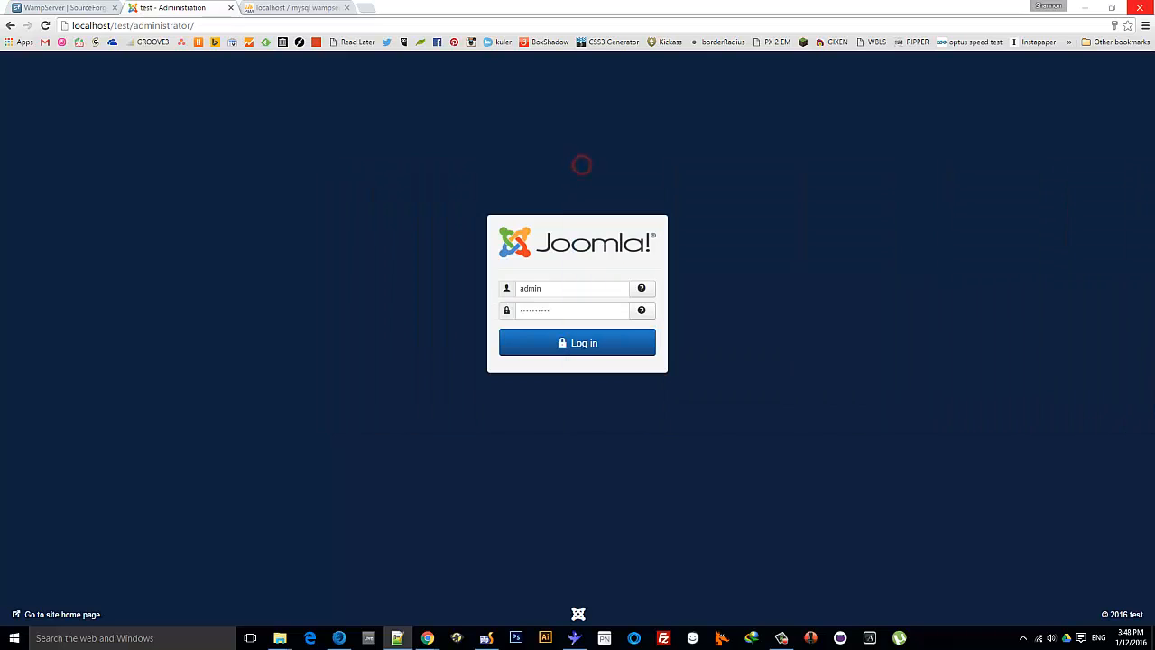
left_click(577, 345)
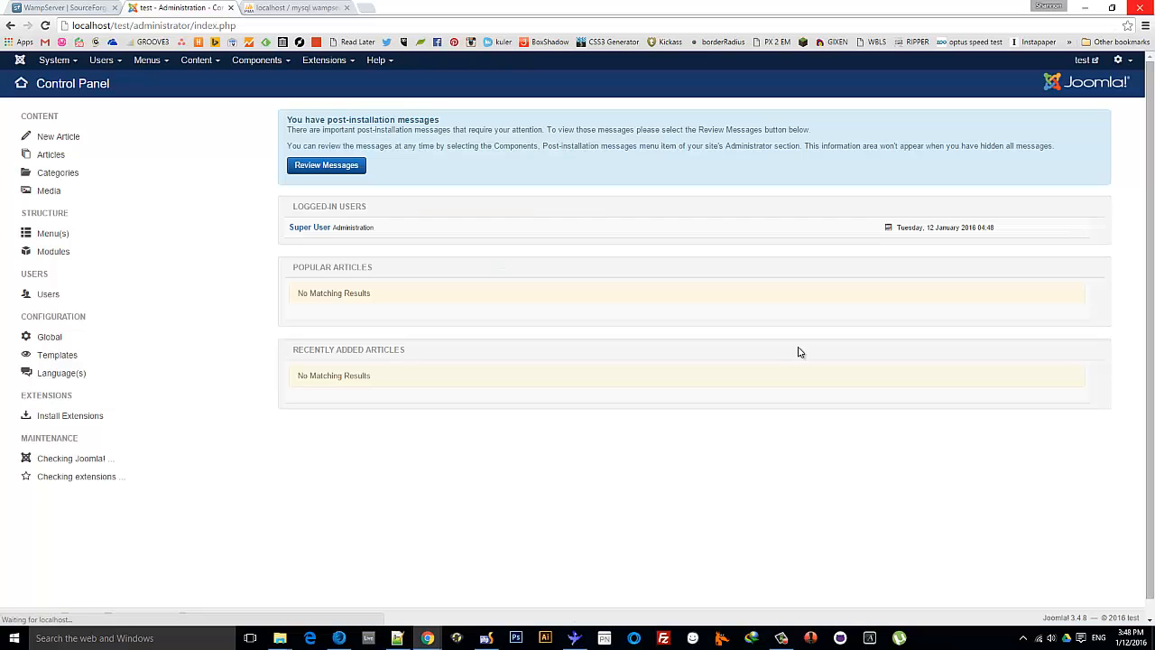